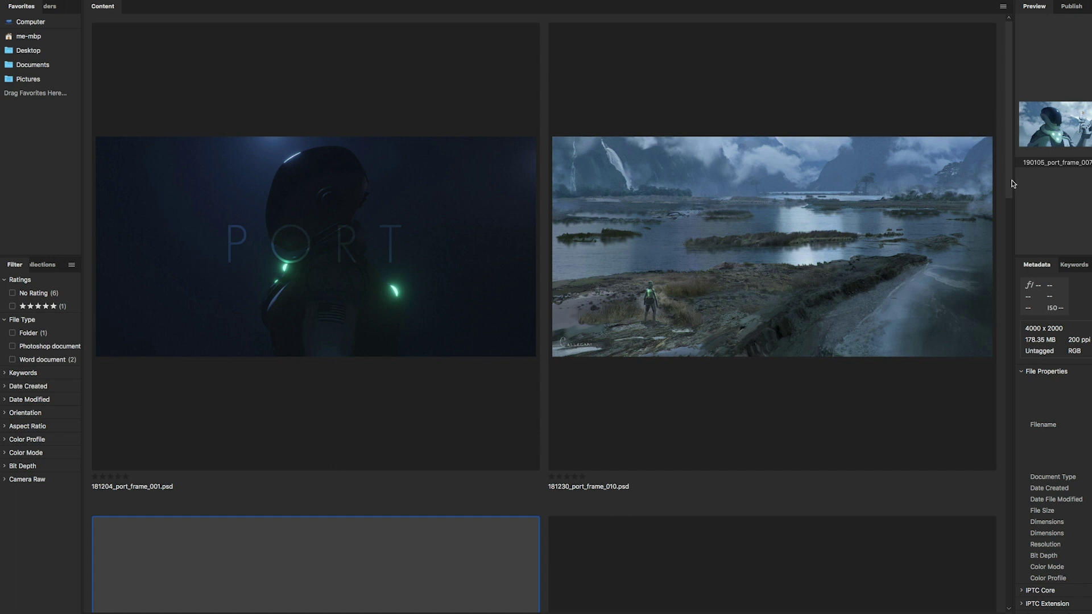
# Select the 181204_port_frame_001.psd astronaut frame to show it in Preview and Metadata.
pyautogui.click(225, 378)
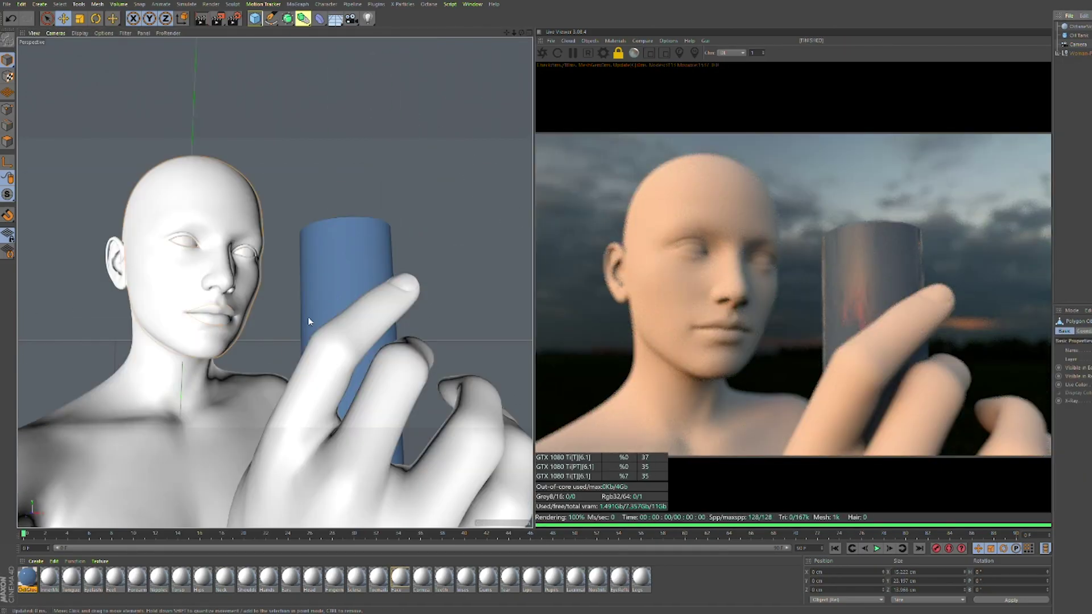
# Orbit to face the figure head-on and dolly in on the head with the cylinder in front.
pyautogui.moveTo(308, 322)
pyautogui.mouseDown()
pyautogui.moveTo(275, 313)
pyautogui.moveTo(296, 323)
pyautogui.mouseUp()
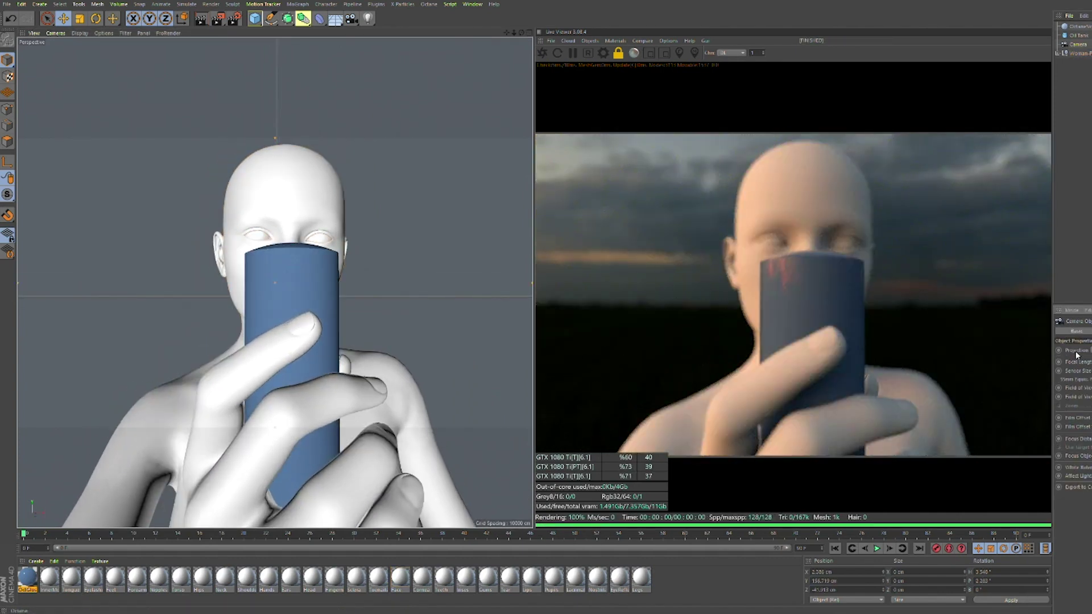
pyautogui.scroll(5, 307, 307)
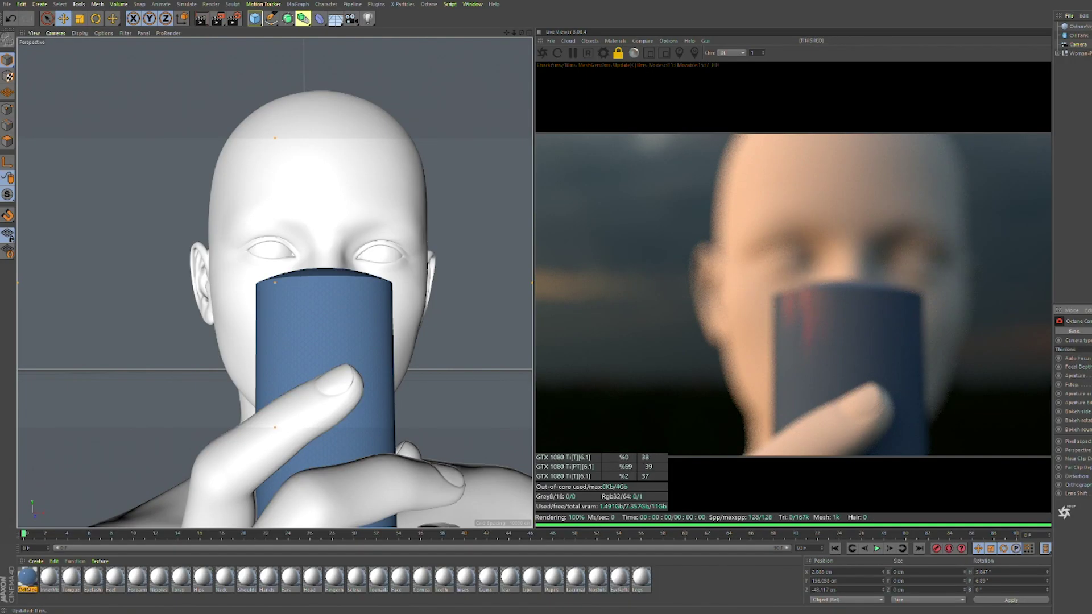
pyautogui.scroll(-5, 354, 328)
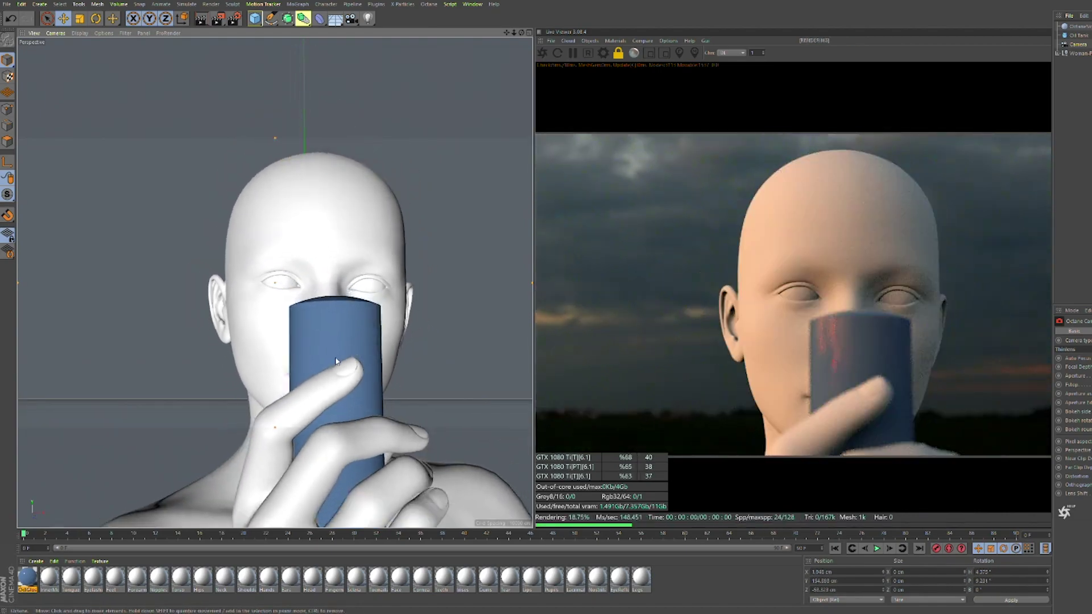
pyautogui.moveTo(478, 336); pyautogui.dragTo(277, 339)
pyautogui.scroll(6, 381, 332)
pyautogui.scroll(-5, 279, 338)
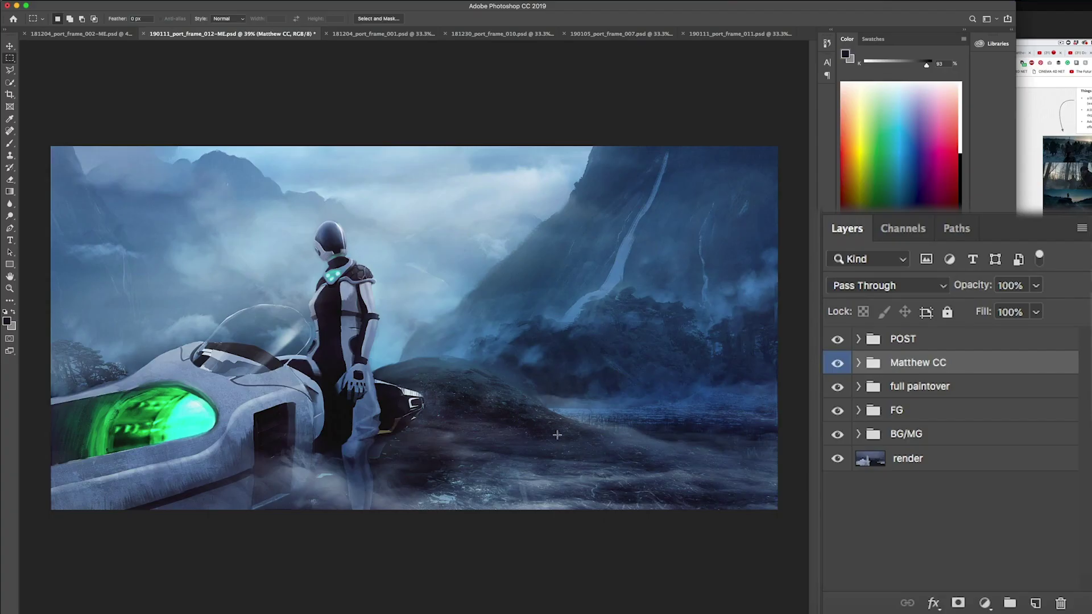
# Toggle the Matthew CC group off and on, then expand it to list its grade layers.
pyautogui.click(839, 364)
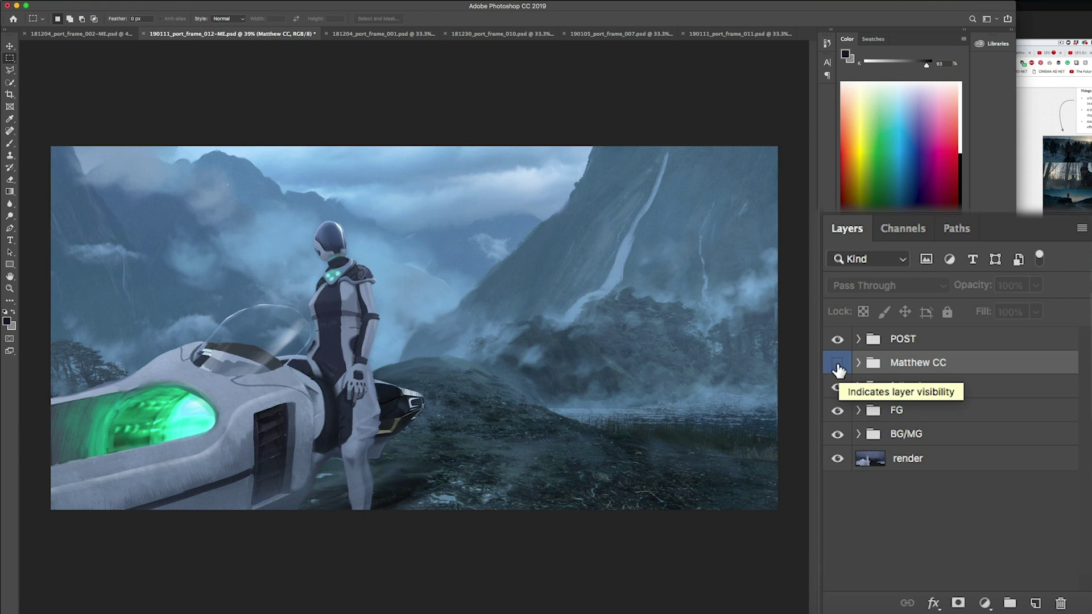
pyautogui.click(838, 364)
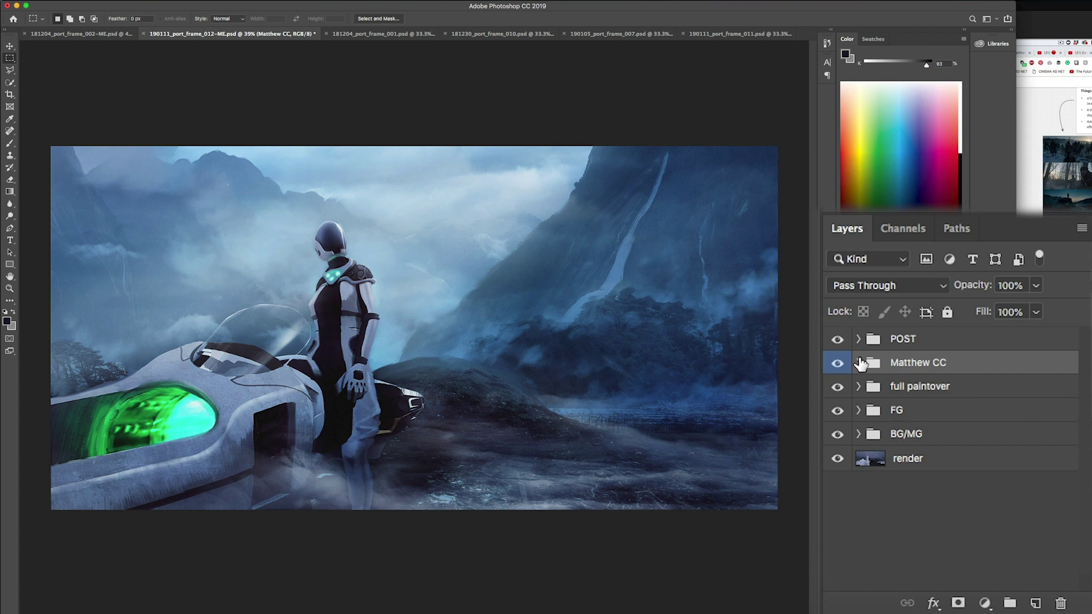
pyautogui.click(859, 363)
pyautogui.scroll(-5, 910, 455)
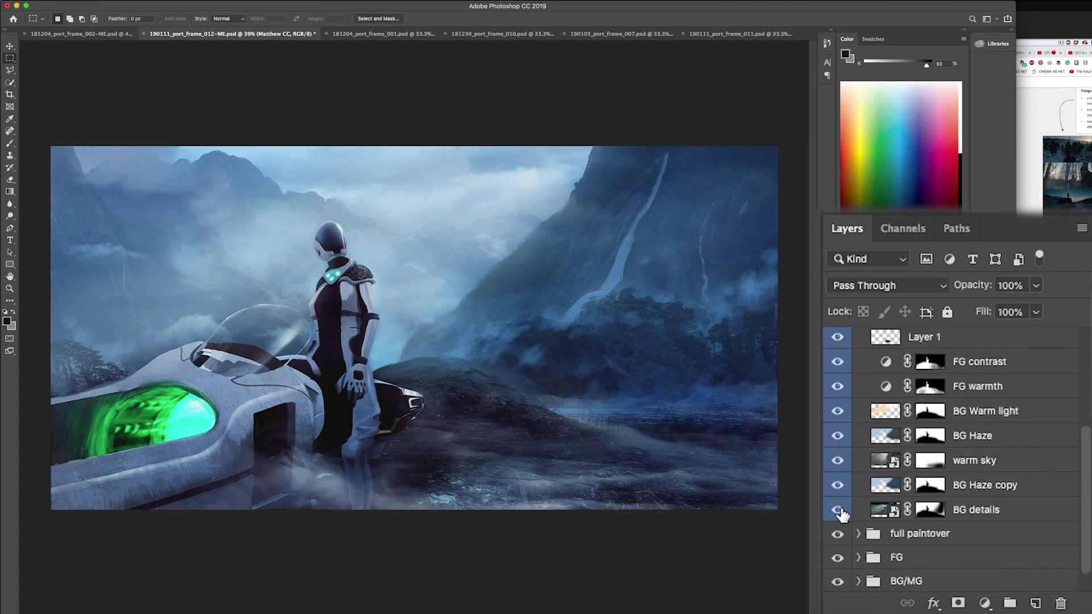
# Hide all the group's grade layers, then turn BG details back on after comparing it.
pyautogui.moveTo(838, 506); pyautogui.dragTo(838, 378)
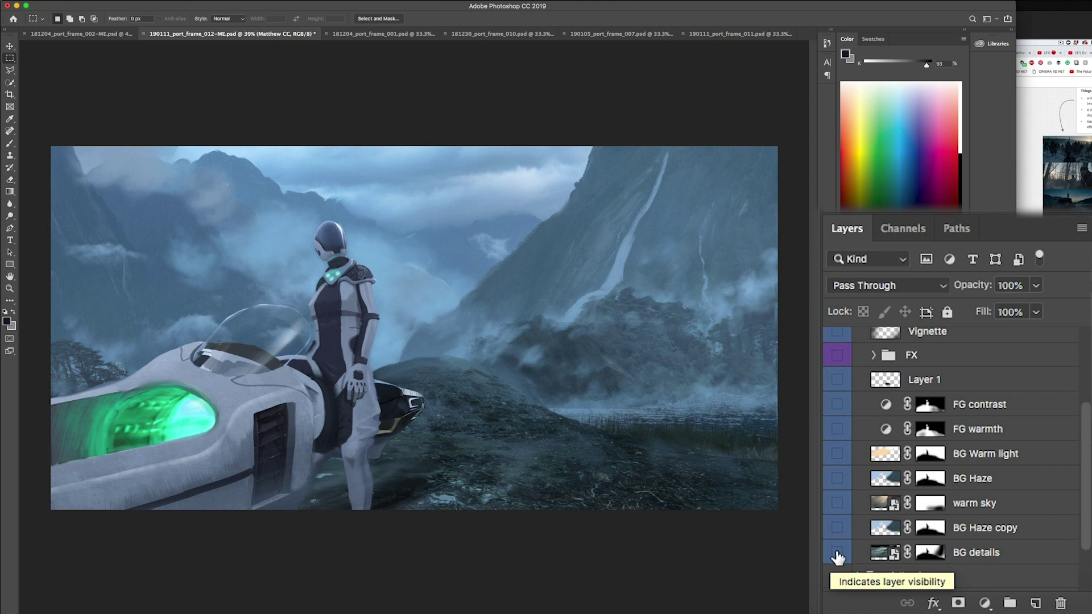
pyautogui.click(837, 553)
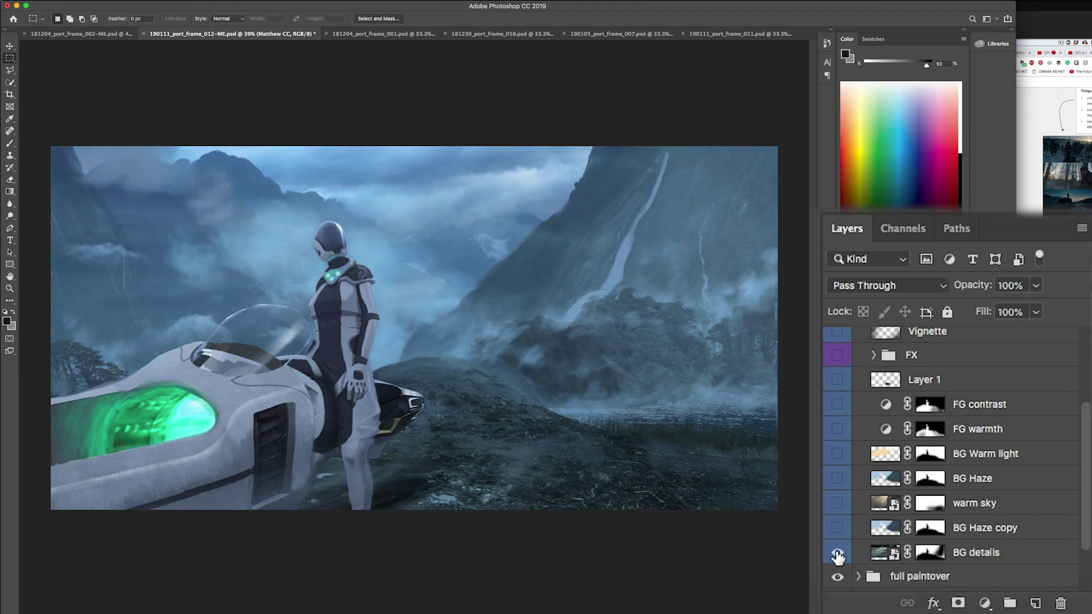
pyautogui.click(838, 553)
pyautogui.click(837, 553)
pyautogui.click(837, 553)
pyautogui.click(837, 554)
pyautogui.click(974, 554)
# Turn on the BG Haze copy layer, comparing the image with and without it.
pyautogui.click(837, 529)
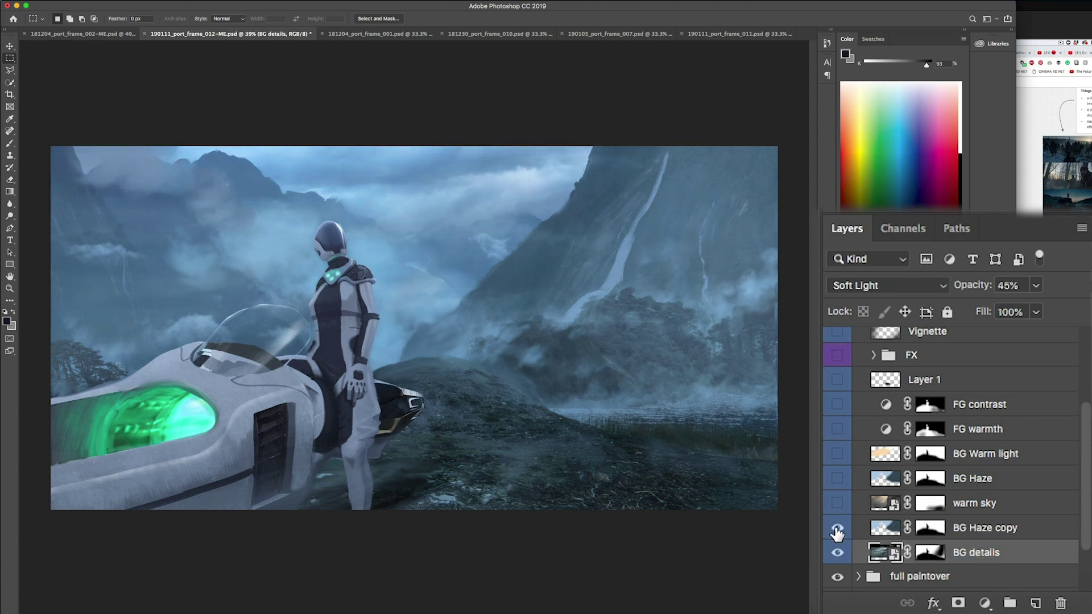
pyautogui.click(956, 528)
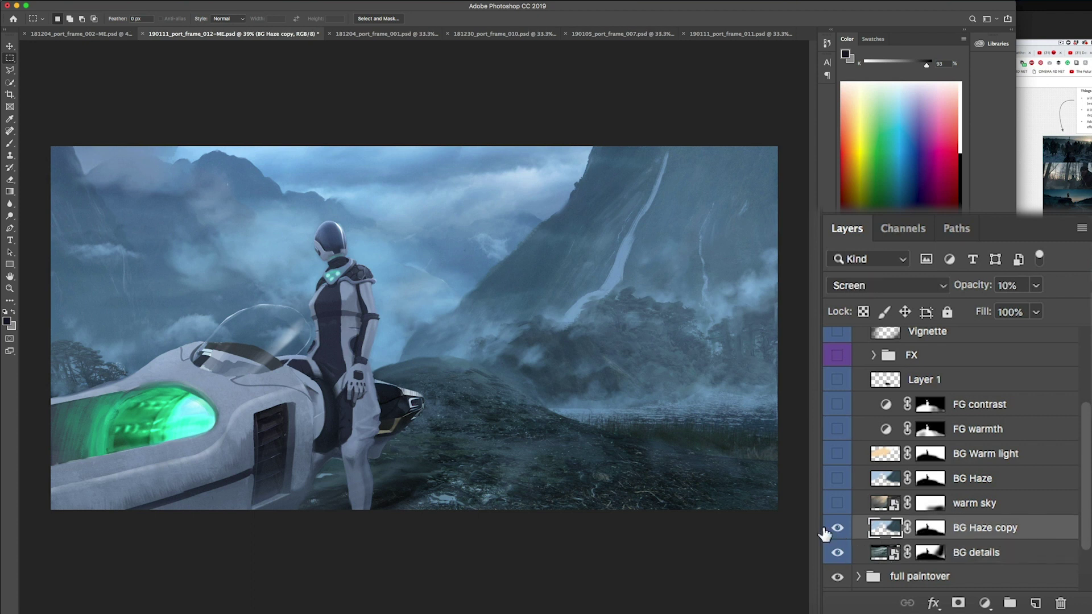
pyautogui.click(836, 532)
pyautogui.click(836, 533)
pyautogui.click(837, 533)
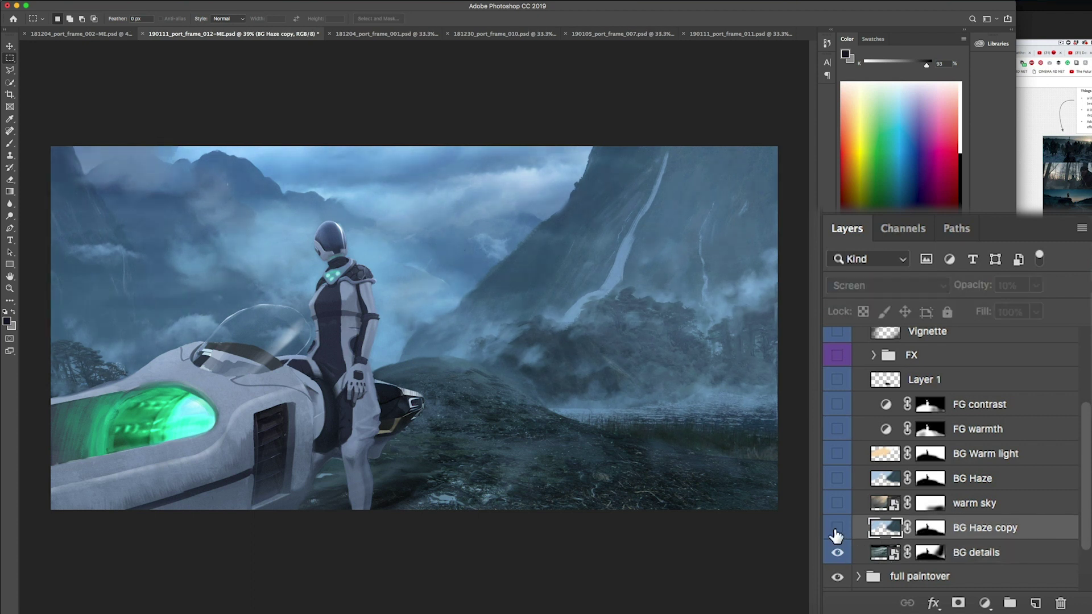
pyautogui.click(836, 533)
pyautogui.click(837, 533)
pyautogui.click(836, 533)
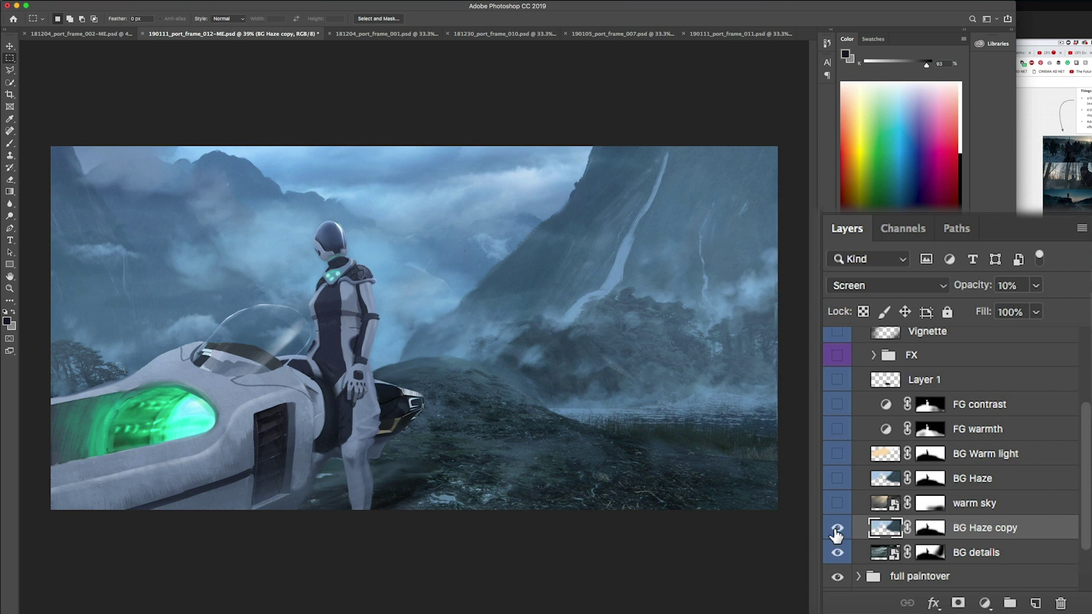
# Turn on the warm sky layer after comparing the sky with and without it.
pyautogui.click(836, 504)
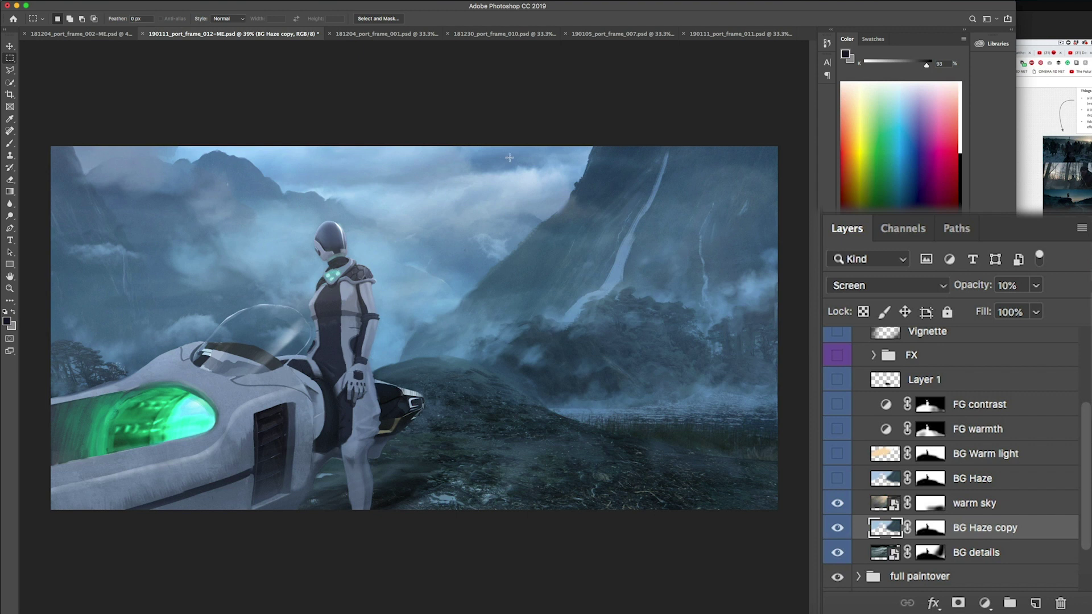
pyautogui.click(838, 503)
pyautogui.click(837, 503)
pyautogui.click(838, 503)
pyautogui.click(838, 503)
pyautogui.click(838, 503)
pyautogui.click(837, 503)
# Turn on the BG Haze and BG Warm light layers, comparing each off and on.
pyautogui.click(838, 479)
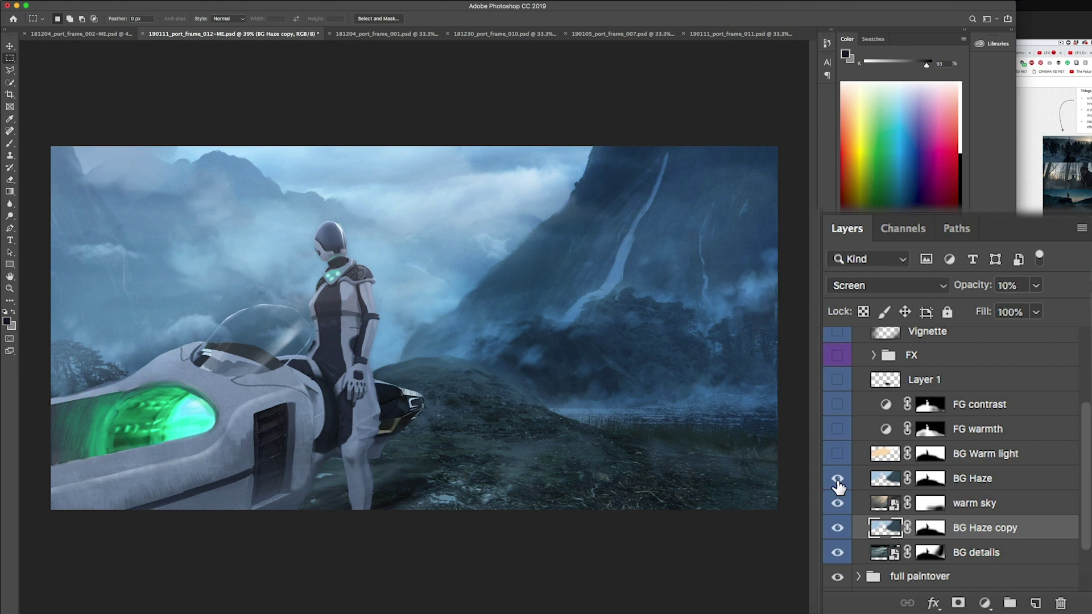
pyautogui.click(838, 479)
pyautogui.click(838, 479)
pyautogui.click(839, 455)
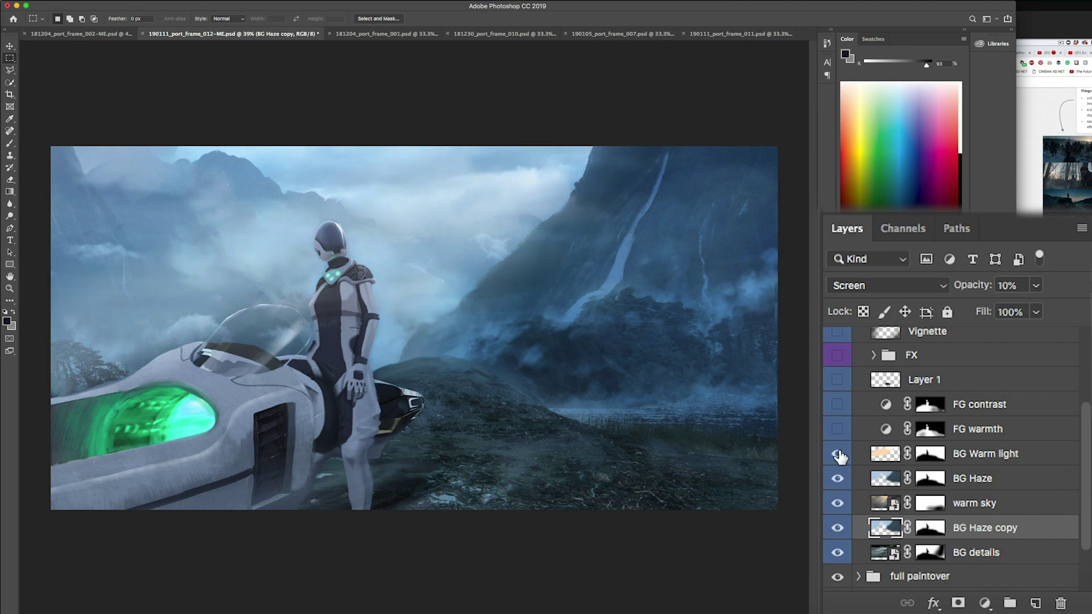
pyautogui.click(838, 455)
pyautogui.click(838, 454)
pyautogui.click(838, 455)
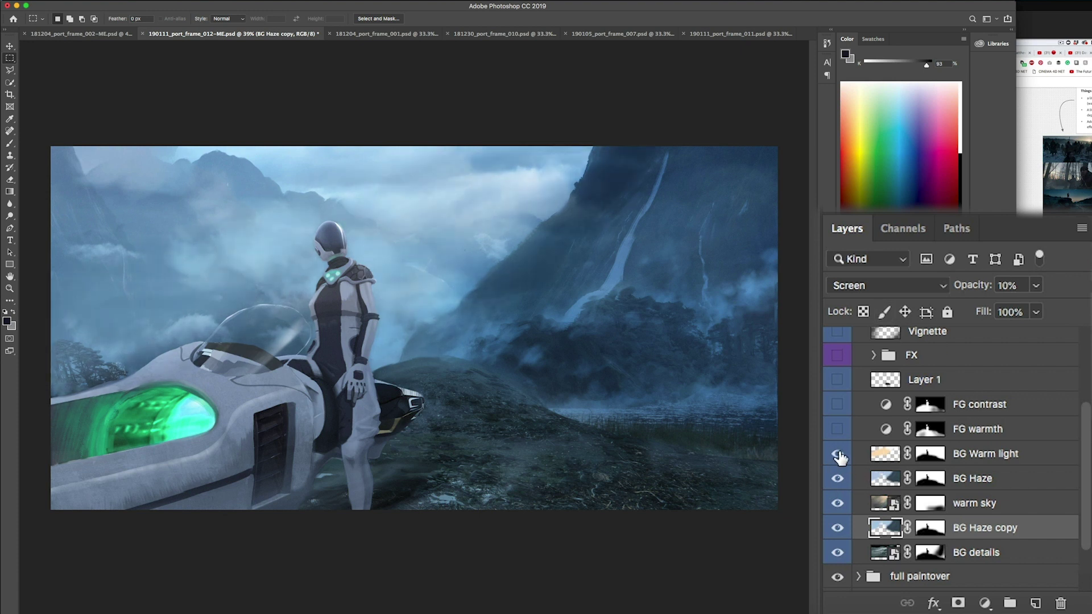
pyautogui.scroll(2, 842, 454)
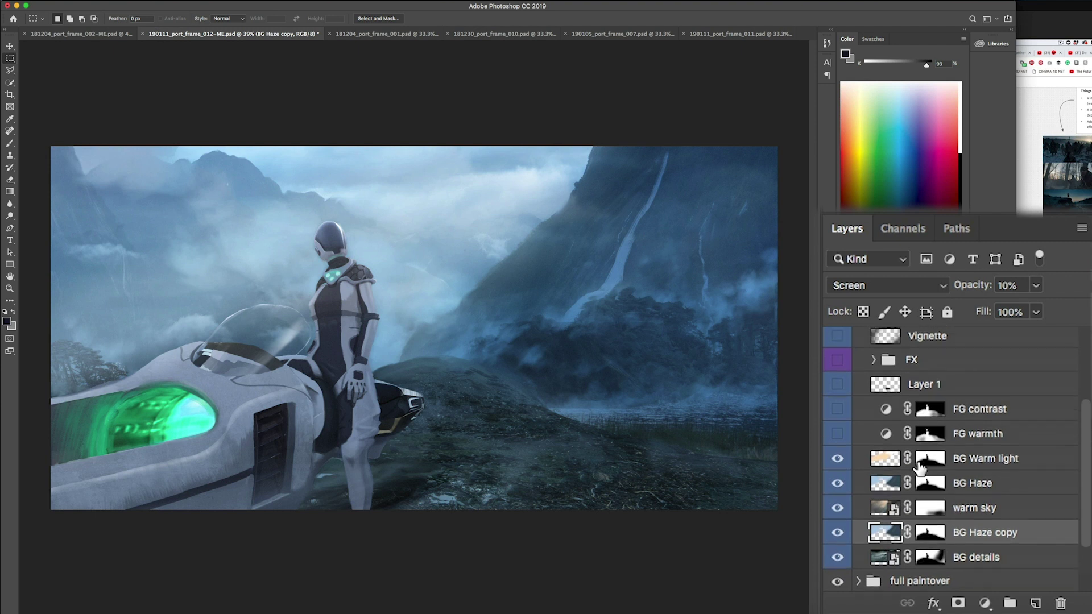
pyautogui.scroll(2, 847, 452)
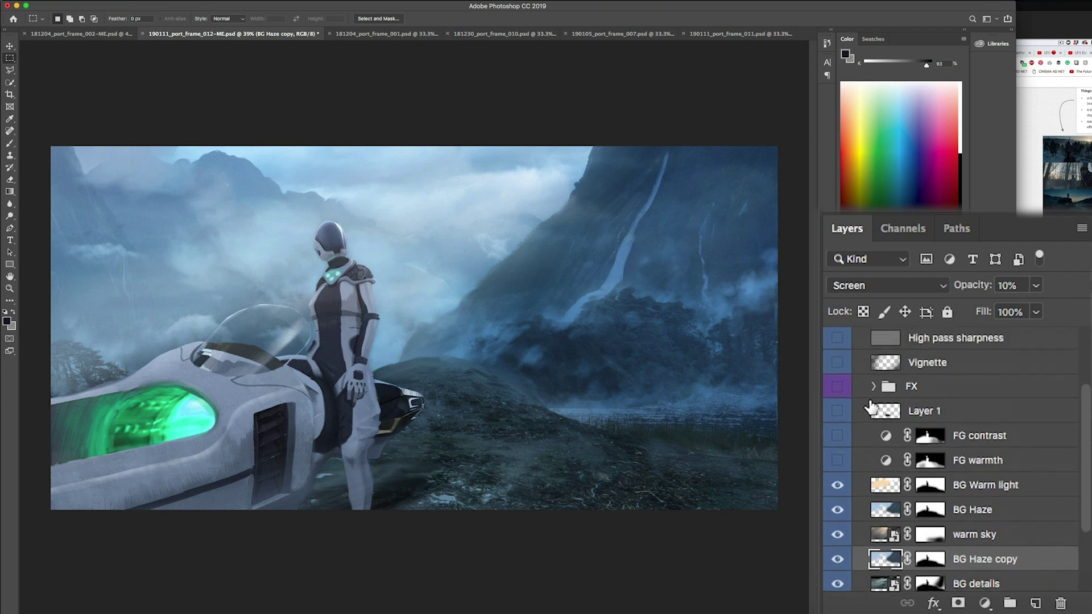
pyautogui.click(839, 461)
pyautogui.click(837, 410)
pyautogui.click(837, 435)
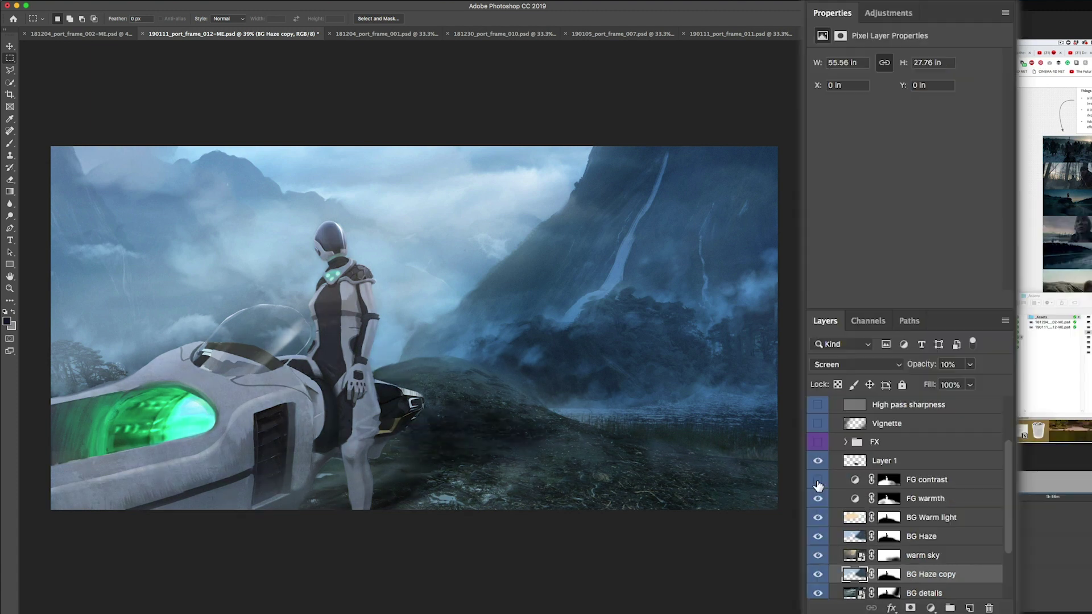
pyautogui.click(818, 481)
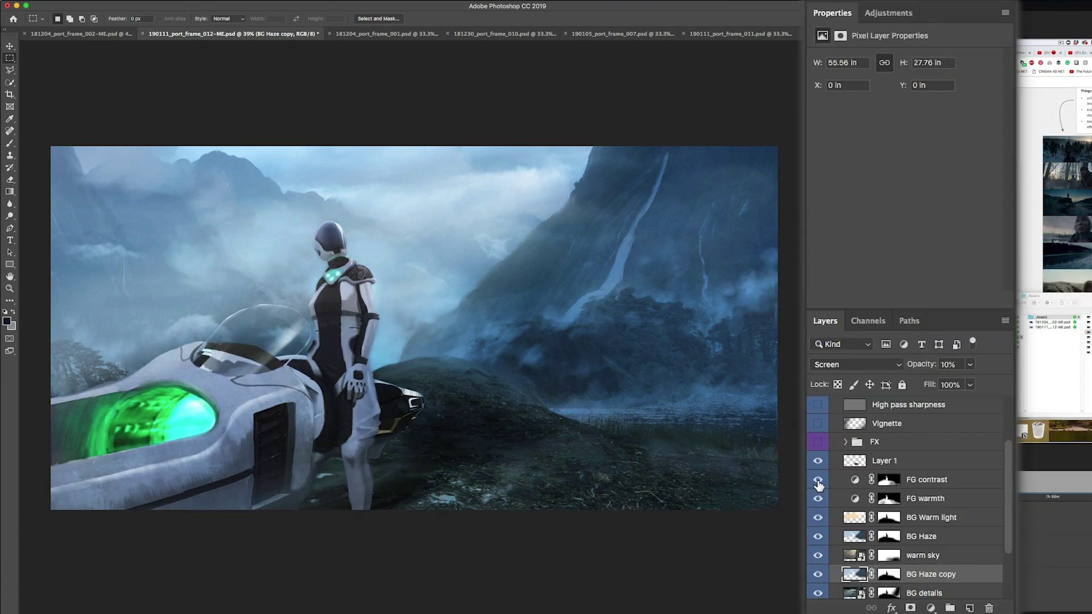
pyautogui.click(922, 483)
pyautogui.click(924, 499)
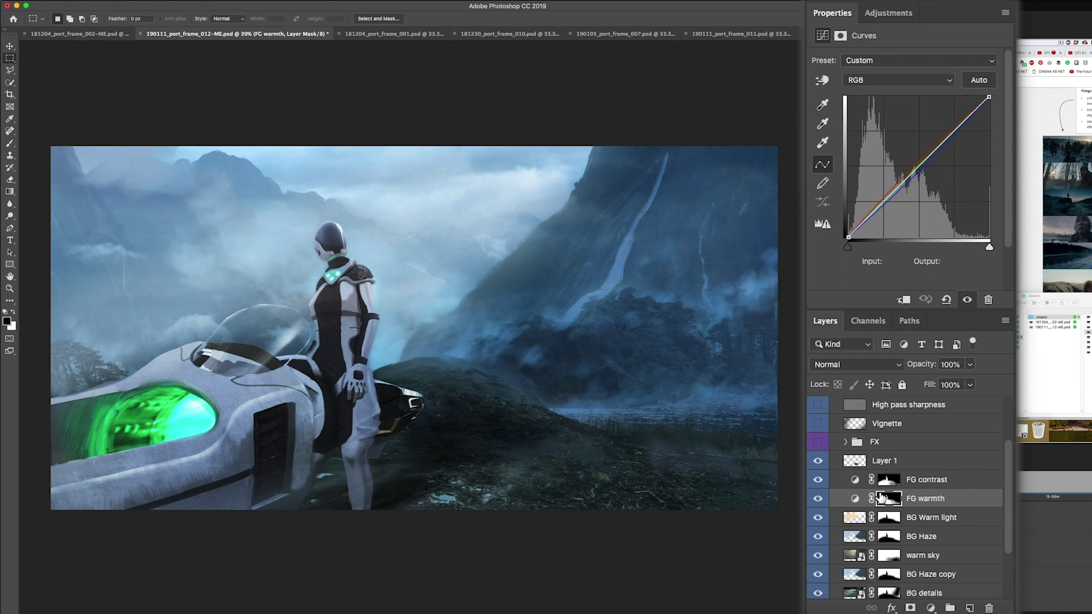
pyautogui.click(817, 499)
pyautogui.click(818, 499)
pyautogui.click(818, 481)
pyautogui.click(818, 480)
pyautogui.click(818, 499)
pyautogui.click(818, 500)
pyautogui.moveTo(818, 462); pyautogui.dragTo(819, 501)
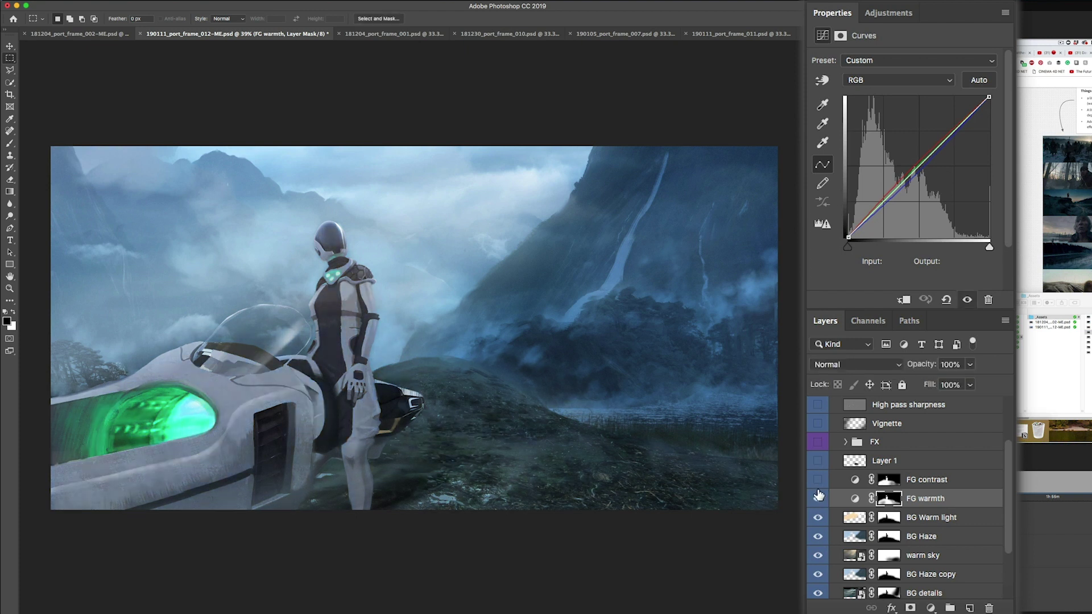
pyautogui.click(819, 500)
pyautogui.click(819, 481)
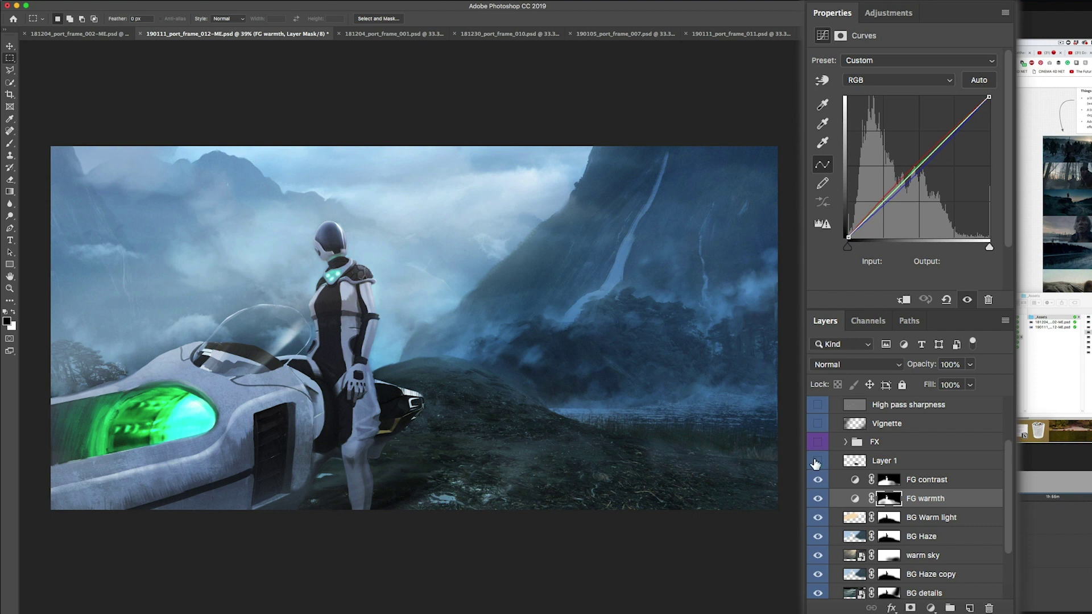
pyautogui.click(818, 460)
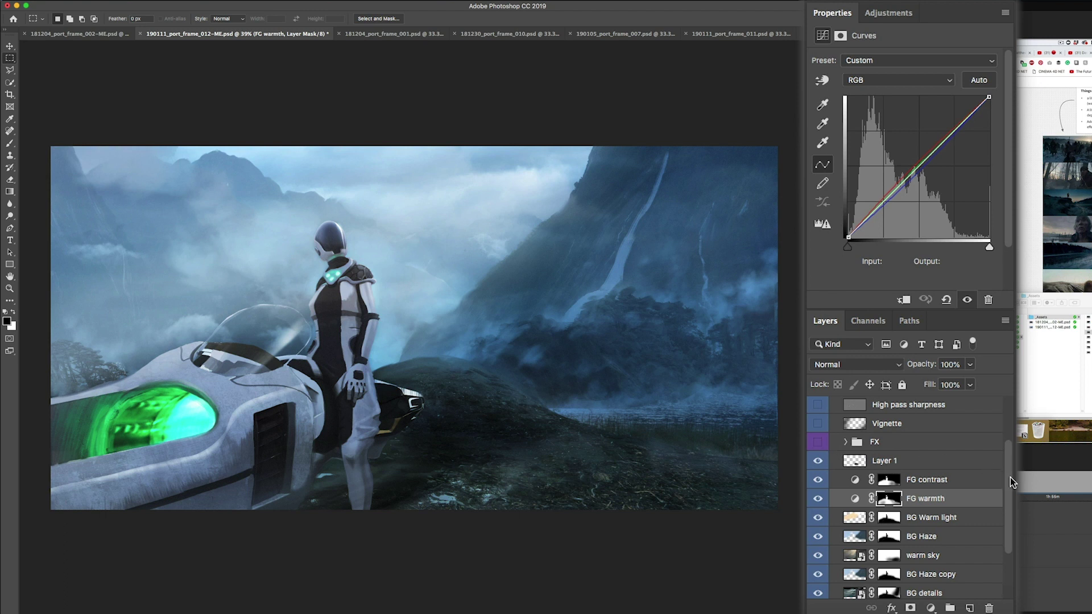
pyautogui.moveTo(1010, 476)
pyautogui.mouseDown()
pyautogui.moveTo(1010, 501)
pyautogui.moveTo(1008, 449)
pyautogui.mouseUp()
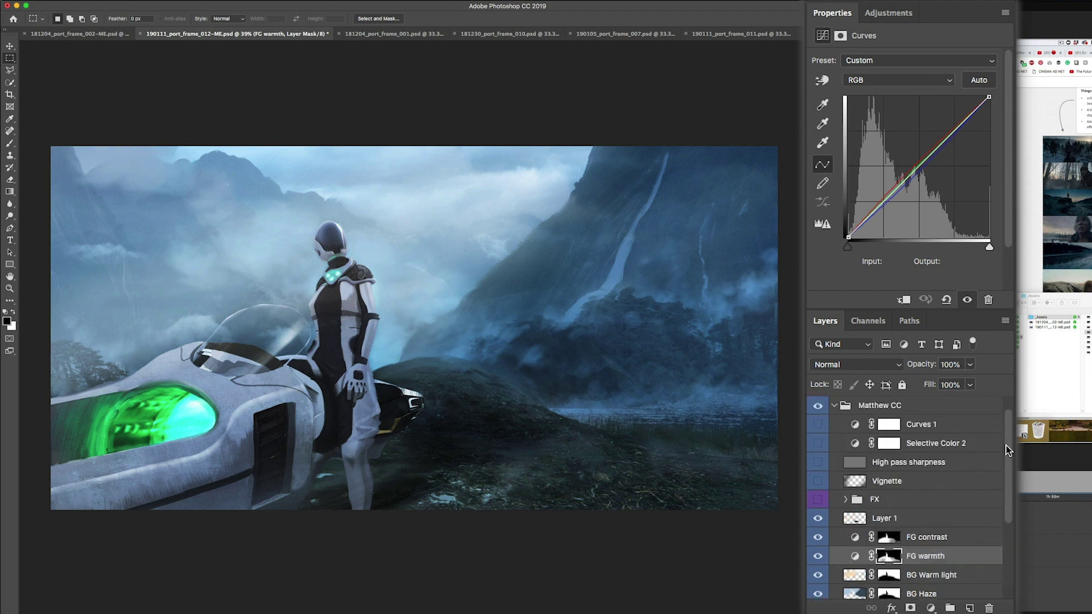
# Expand the FX group and make it visible so its fog shows on the image.
pyautogui.click(845, 499)
pyautogui.moveTo(1005, 483); pyautogui.dragTo(996, 516)
pyautogui.scroll(1, 996, 513)
pyautogui.click(817, 445)
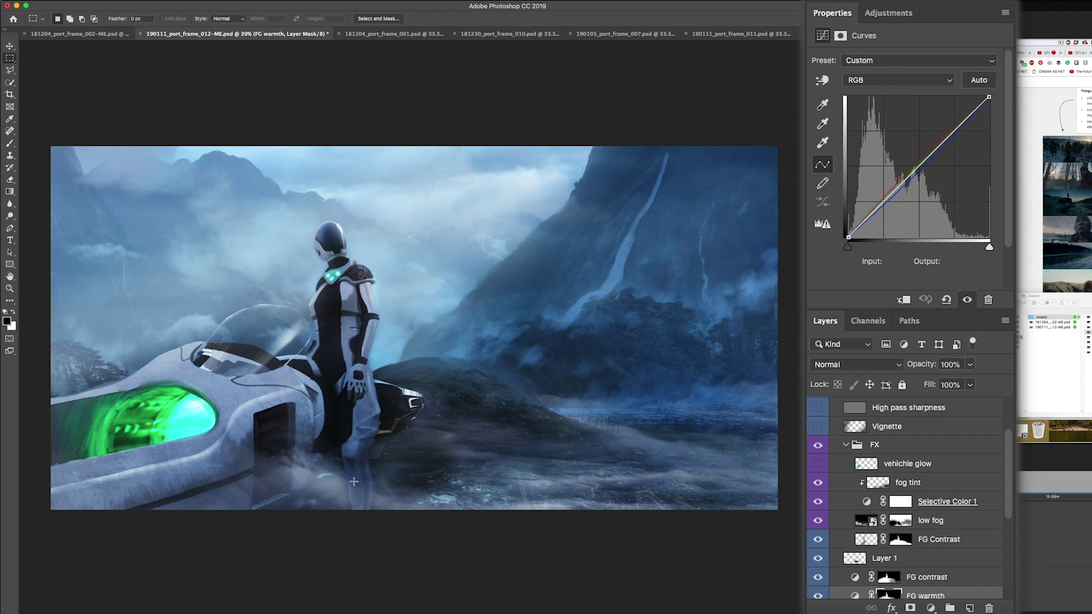
# Solo the low fog layer, then open and close its smart object source image.
pyautogui.keyDown('alt'); pyautogui.click(818, 522); pyautogui.keyUp('alt')
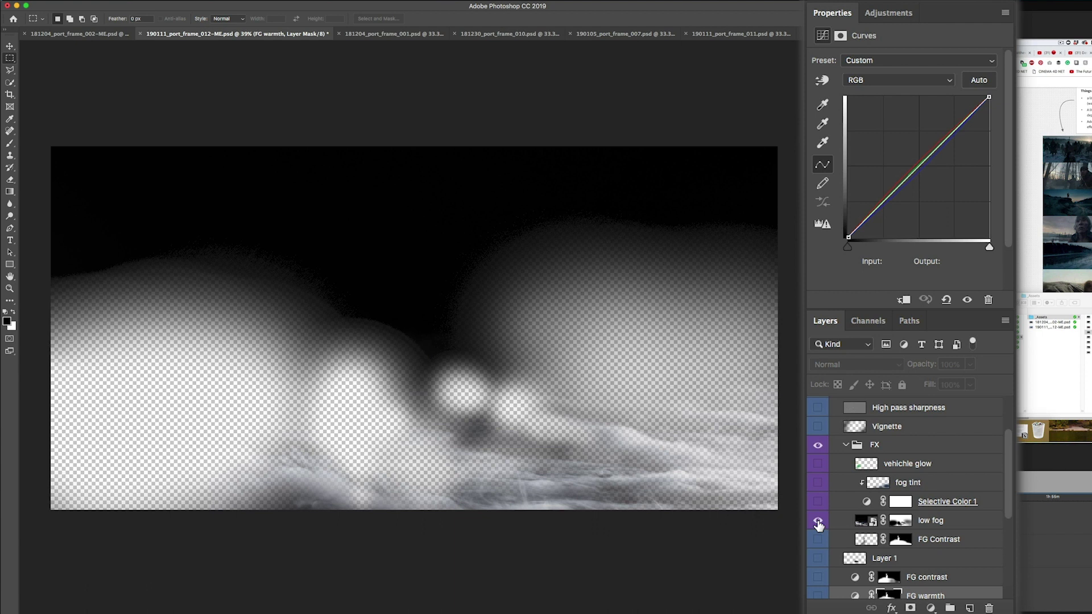
pyautogui.keyDown('alt'); pyautogui.click(818, 522); pyautogui.keyUp('alt')
pyautogui.click(865, 521)
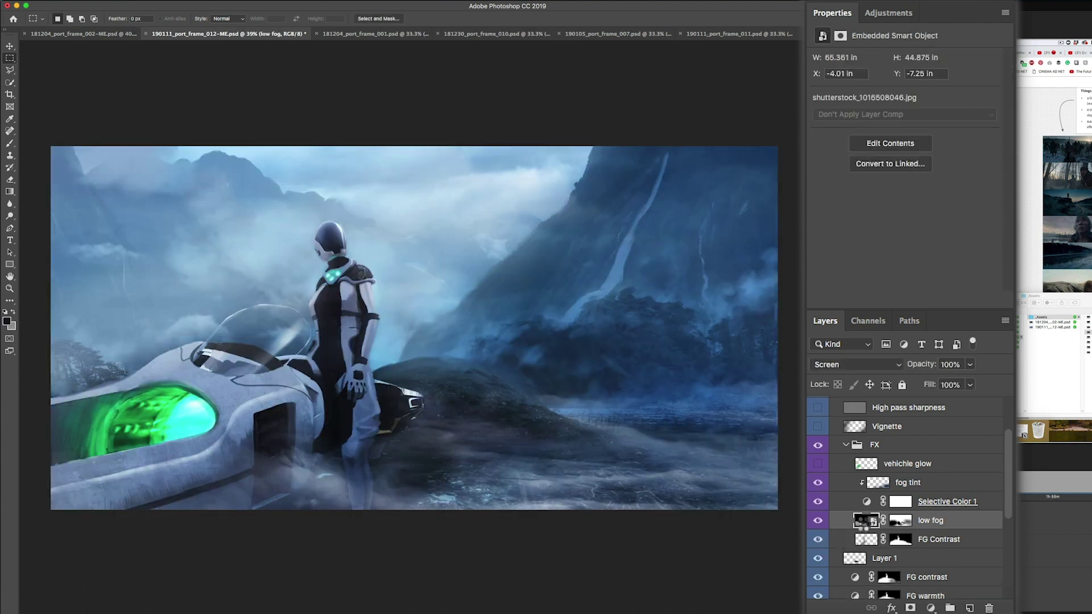
pyautogui.doubleClick(863, 522)
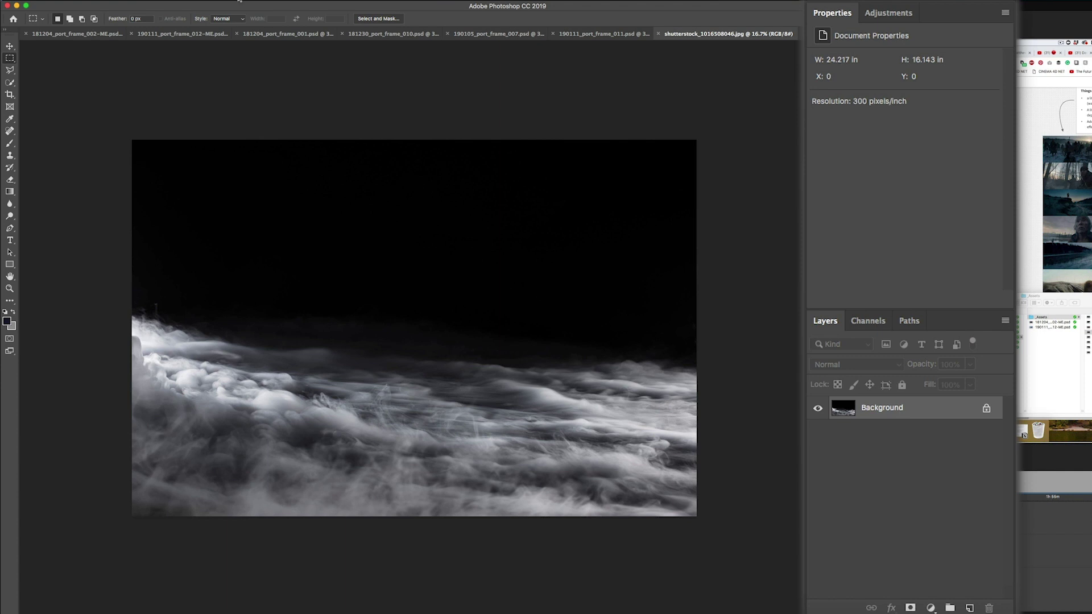
pyautogui.press('super+w')
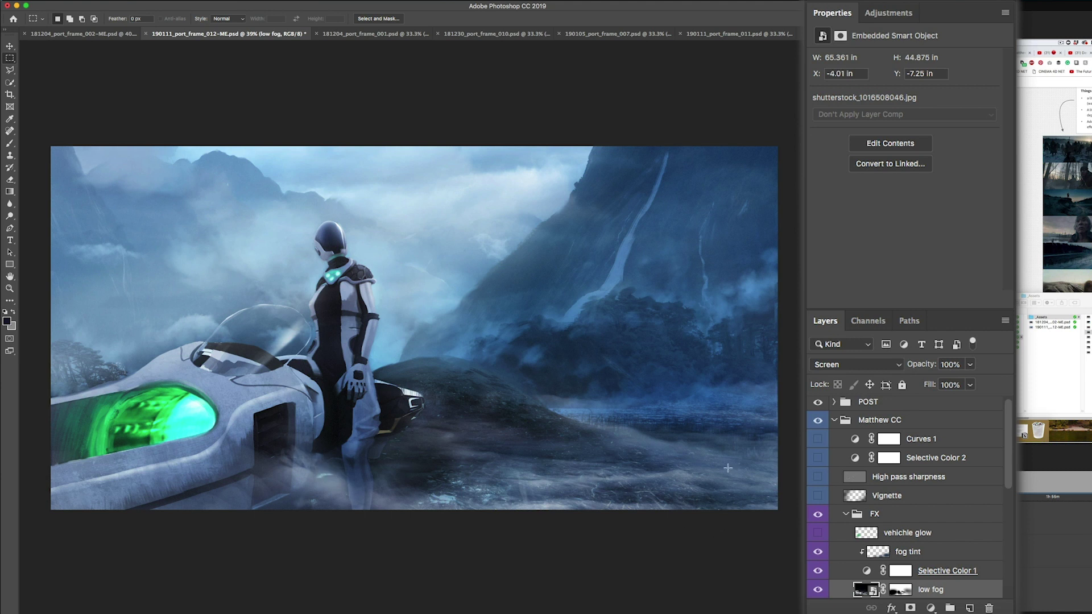
# Compare the fog with and without Selective Color 1, leaving the tint on.
pyautogui.scroll(1, 870, 520)
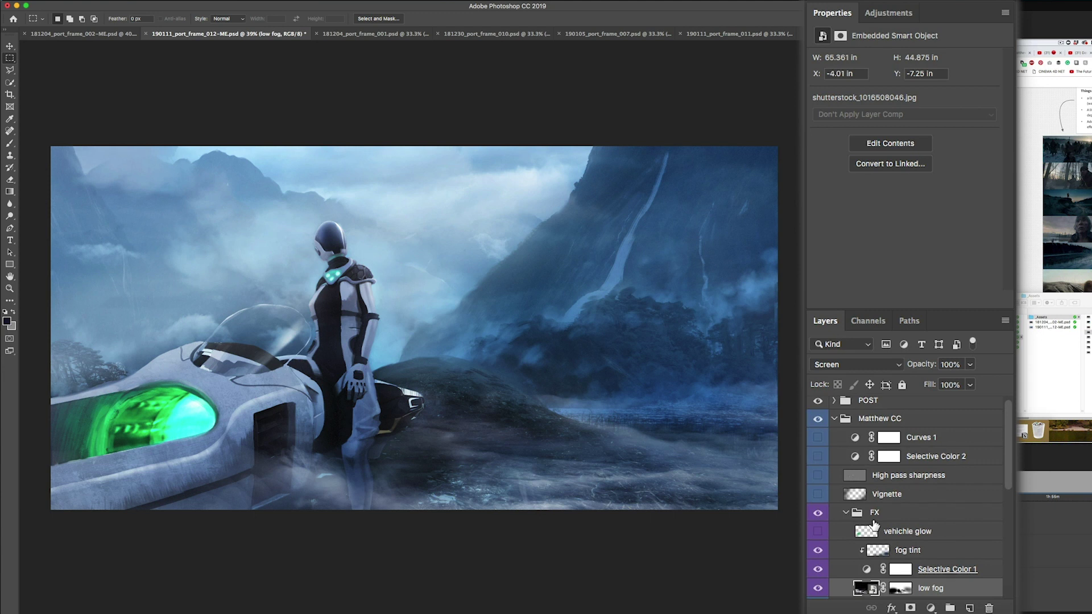
pyautogui.scroll(-1, 869, 513)
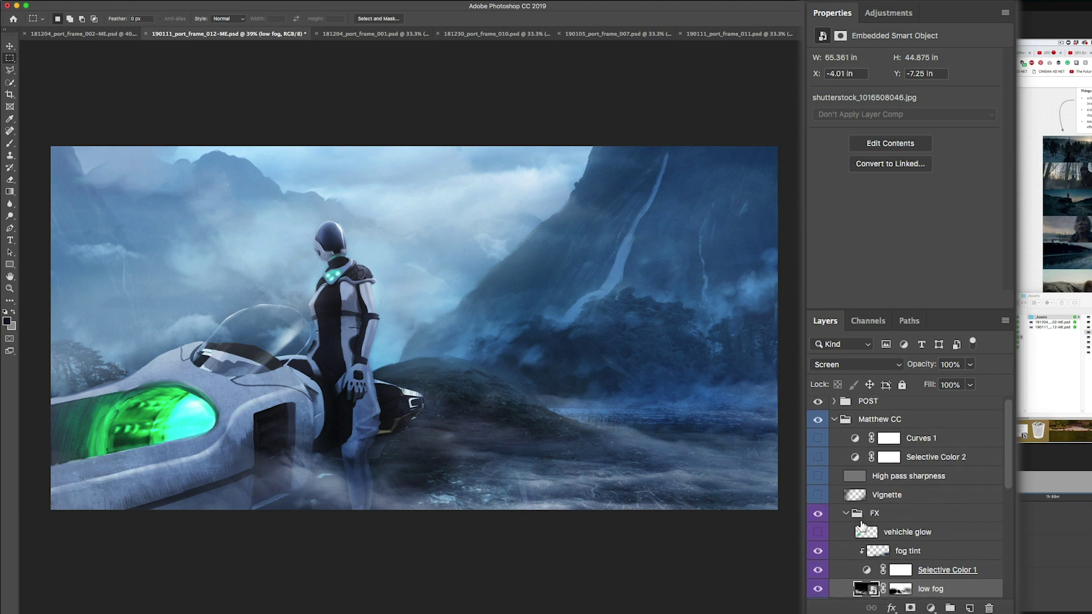
pyautogui.click(817, 570)
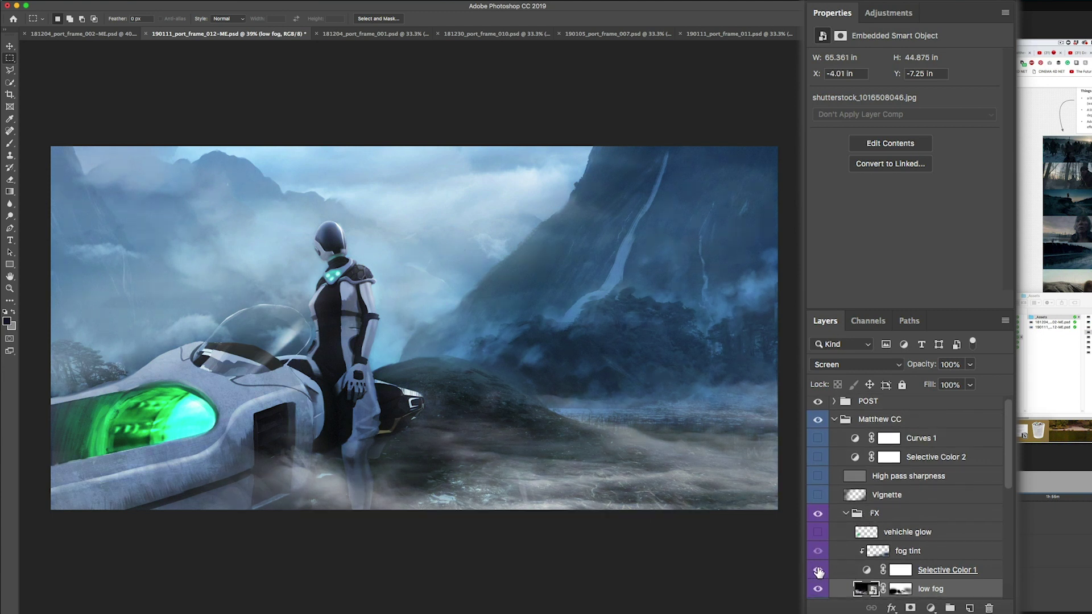
pyautogui.click(817, 569)
pyautogui.click(817, 569)
pyautogui.click(818, 571)
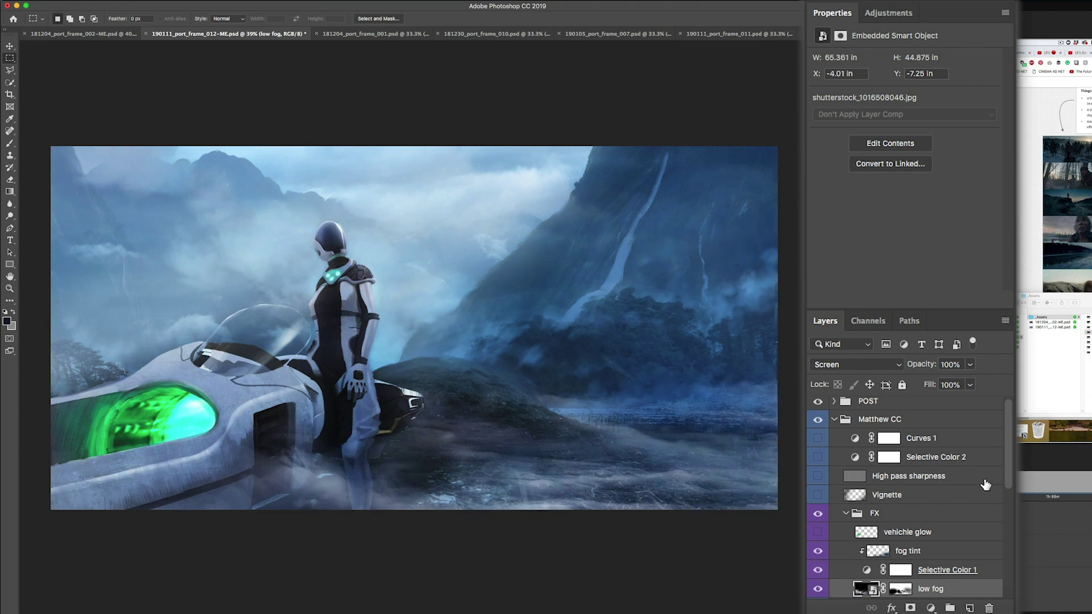
# Turn on the Vignette and High pass sharpness layers, then view the high-pass layer alone.
pyautogui.scroll(1, 1010, 474)
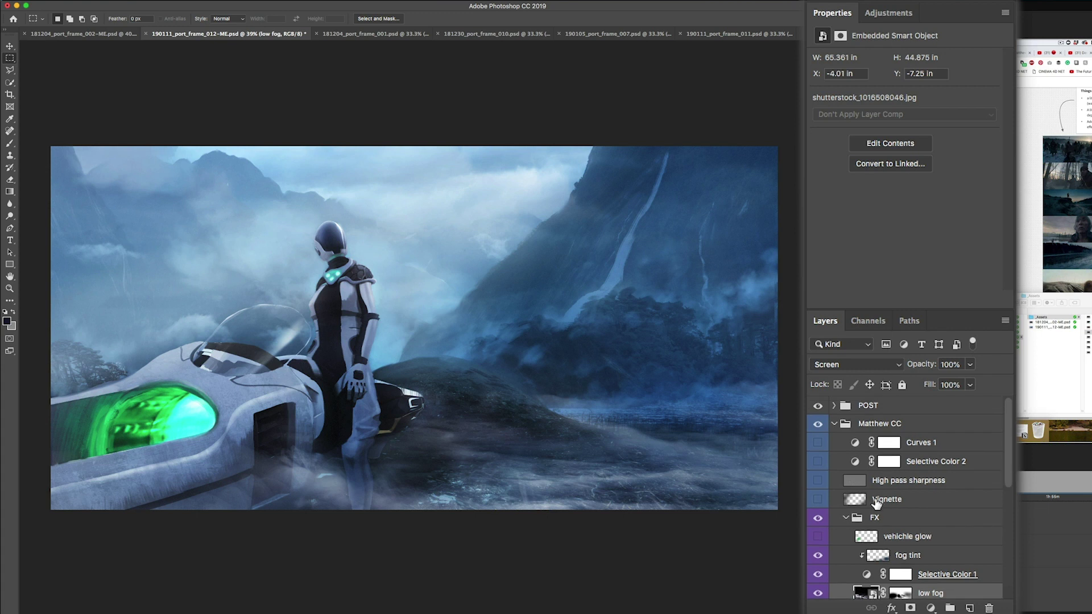
pyautogui.click(817, 500)
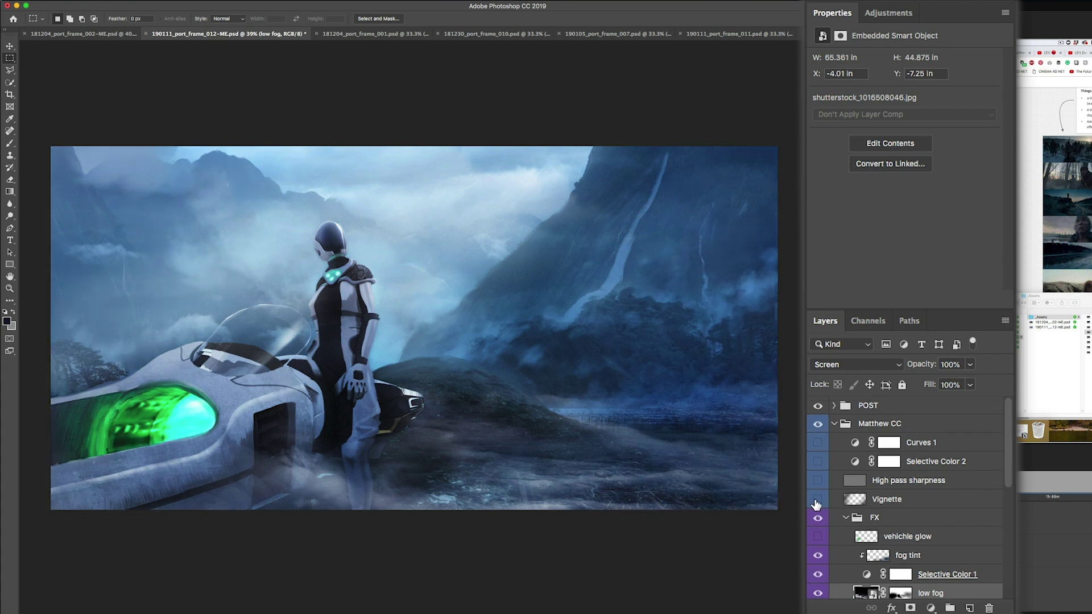
pyautogui.click(817, 501)
pyautogui.click(817, 501)
pyautogui.click(819, 483)
pyautogui.keyDown('alt'); pyautogui.click(819, 483); pyautogui.keyUp('alt')
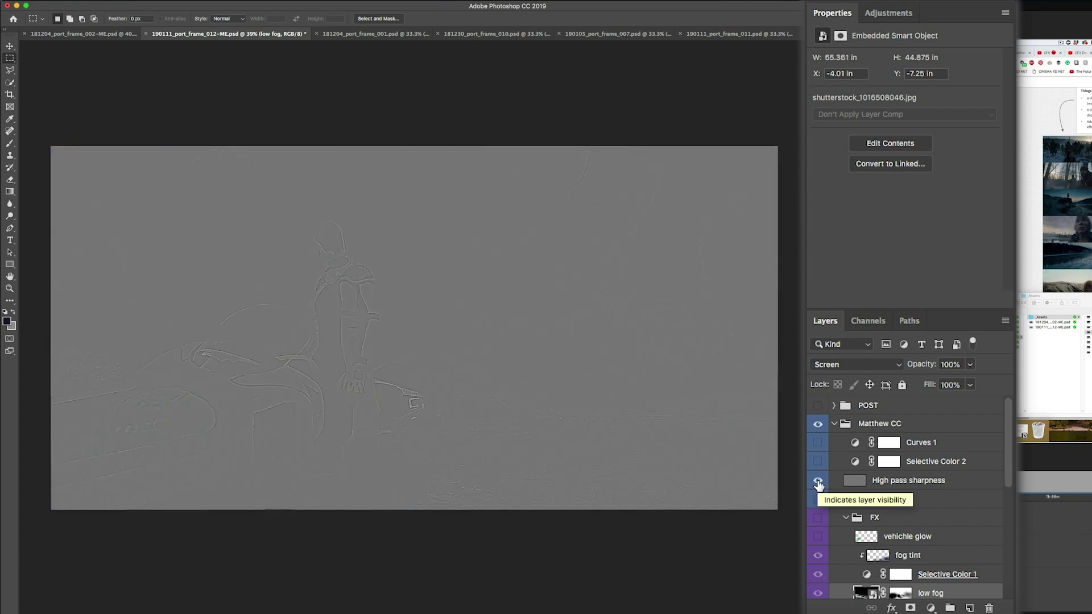
pyautogui.click(244, 1)
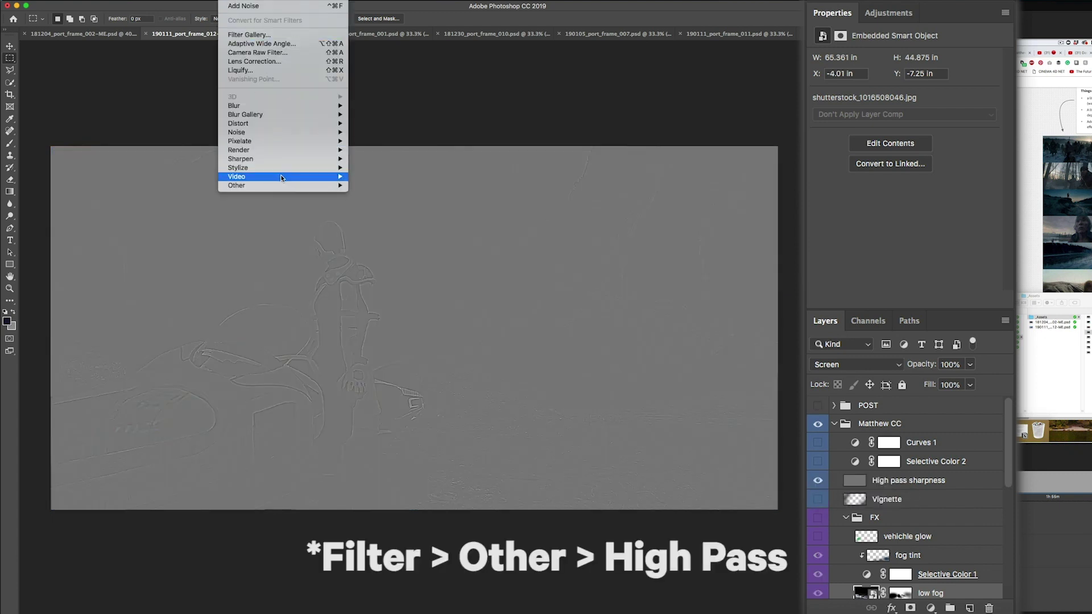
pyautogui.moveTo(282, 186)
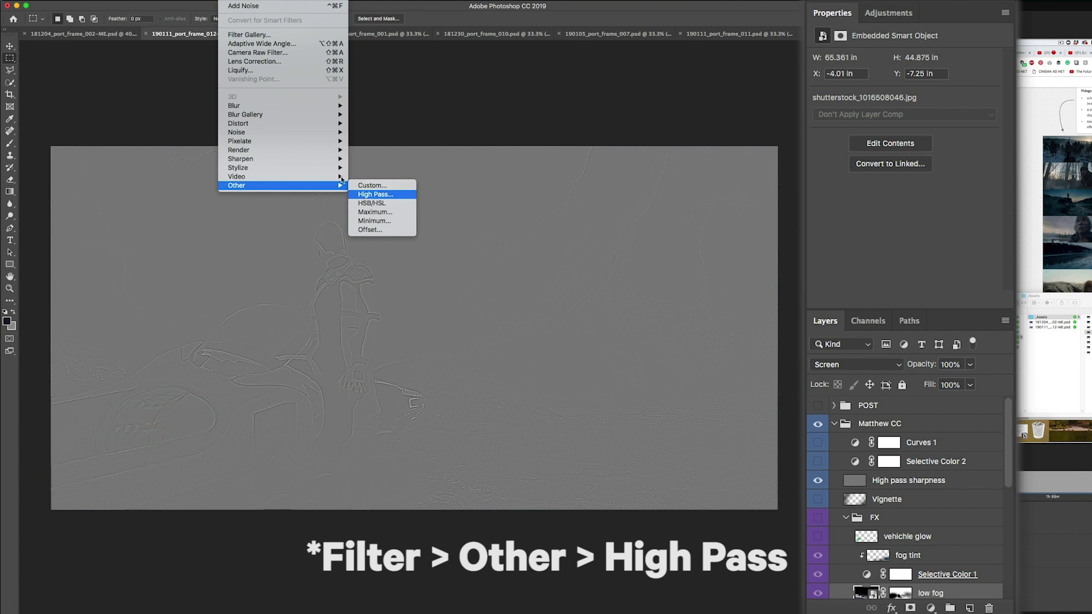
pyautogui.click(364, 194)
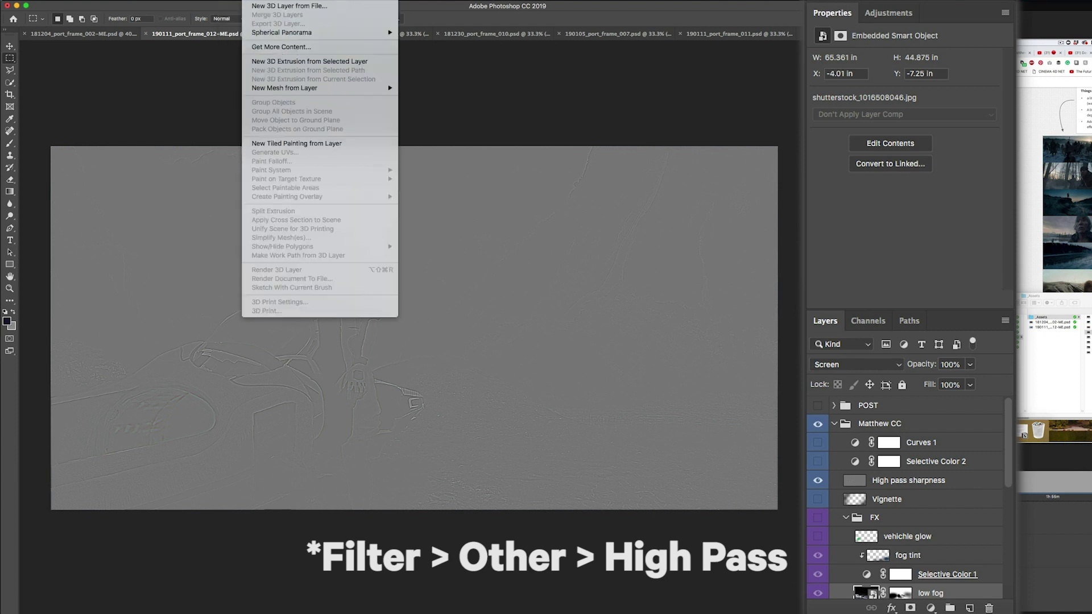
pyautogui.keyDown('alt'); pyautogui.click(817, 482); pyautogui.keyUp('alt')
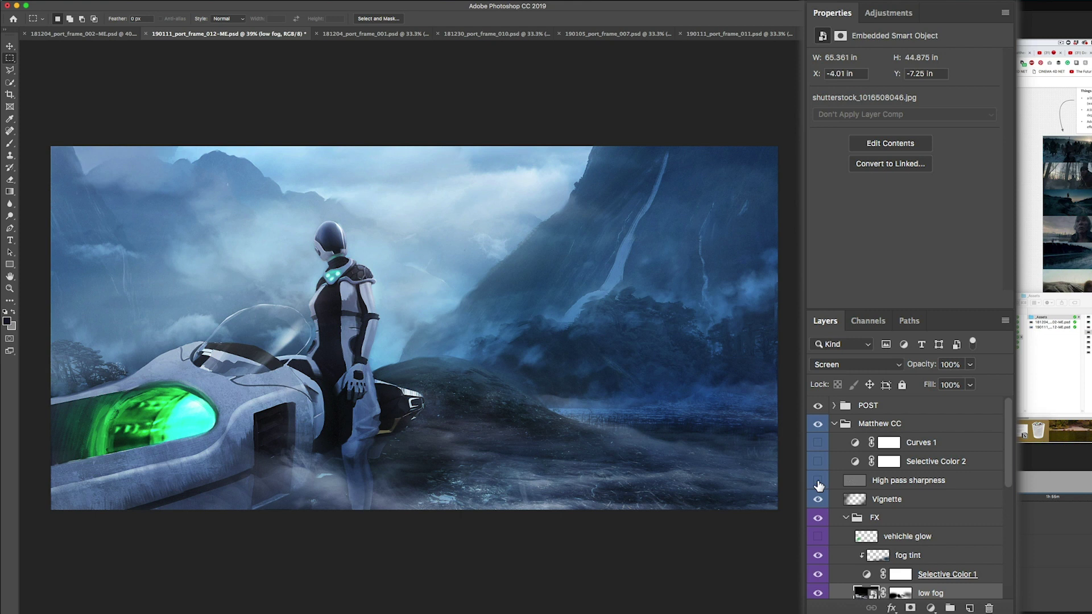
pyautogui.press('z')
# Zoom in on the vehicle by the astronaut's hand and compare detail with High pass sharpness off and on.
pyautogui.click(410, 411)
pyautogui.moveTo(410, 410); pyautogui.dragTo(411, 440)
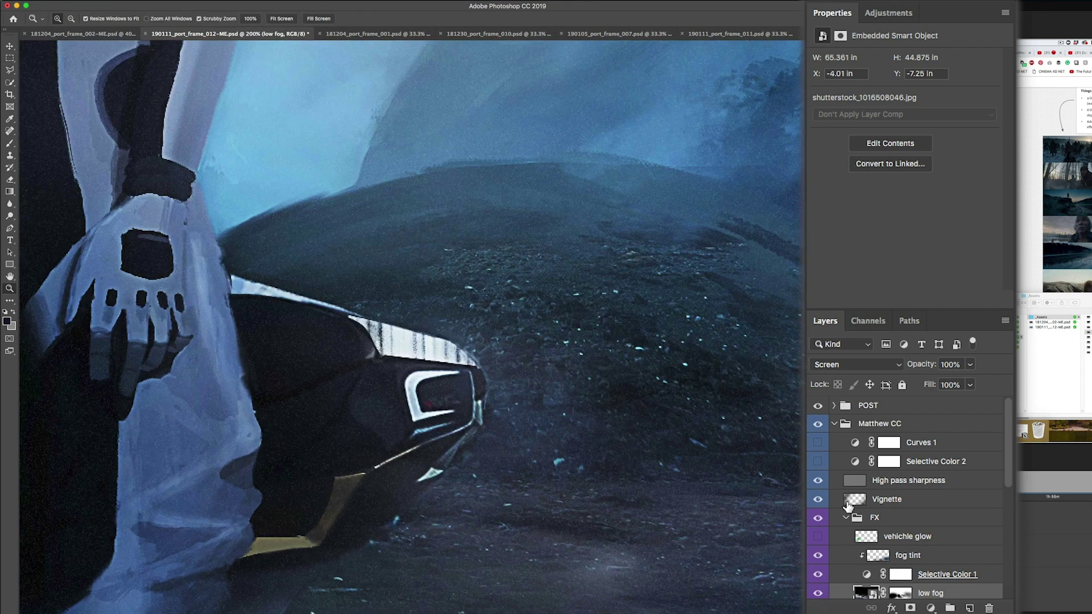
pyautogui.click(818, 482)
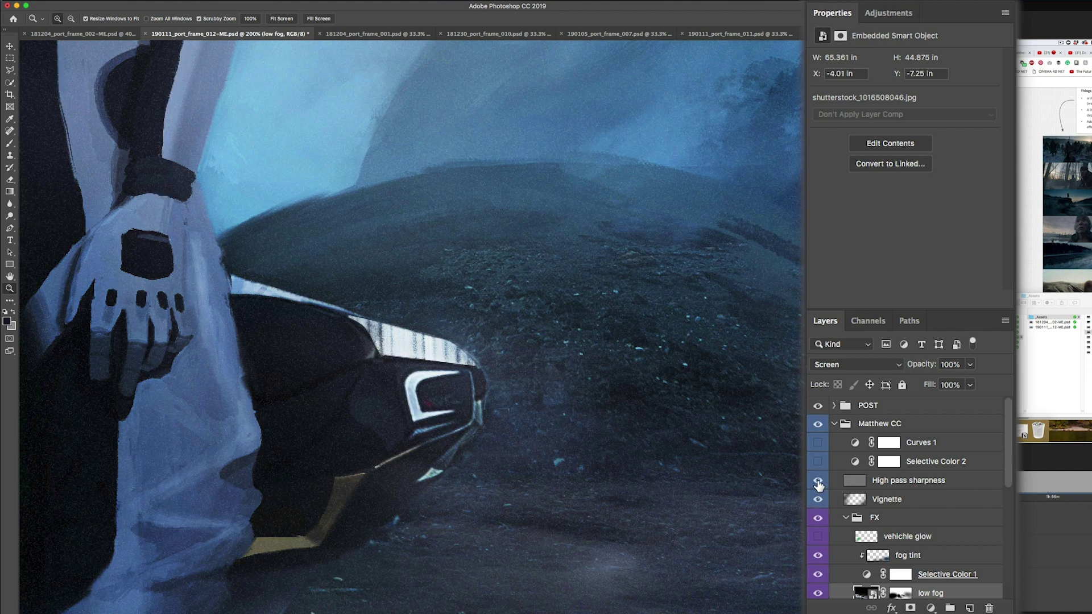
pyautogui.click(818, 482)
pyautogui.click(818, 482)
pyautogui.click(818, 482)
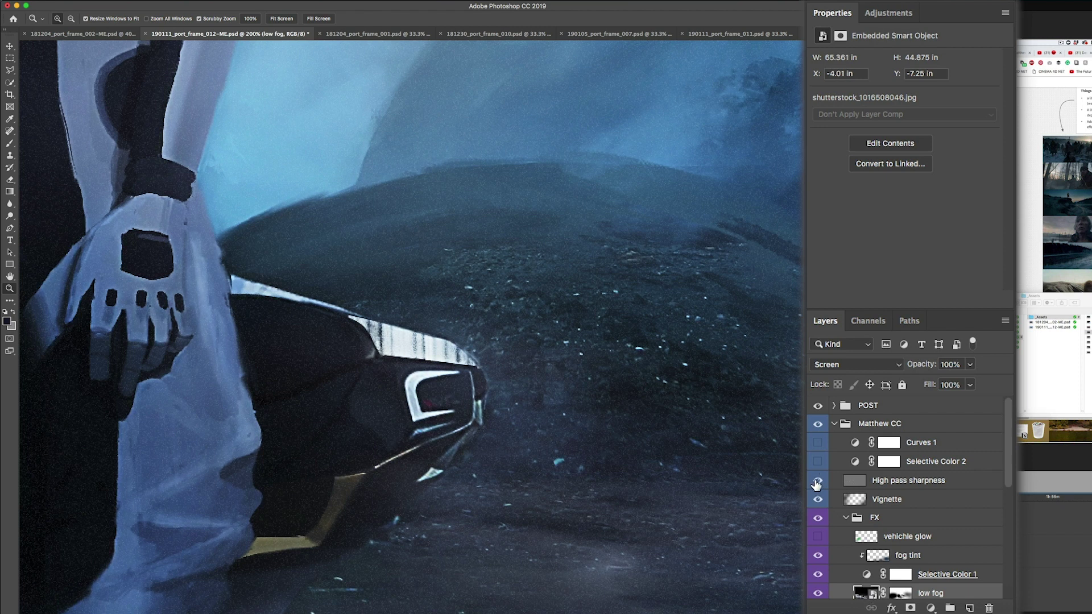
# Select High pass sharpness, turn on Curves 1, and zoom back out to fit the image.
pyautogui.keyDown('alt'); pyautogui.click(325, 443); pyautogui.keyUp('alt')
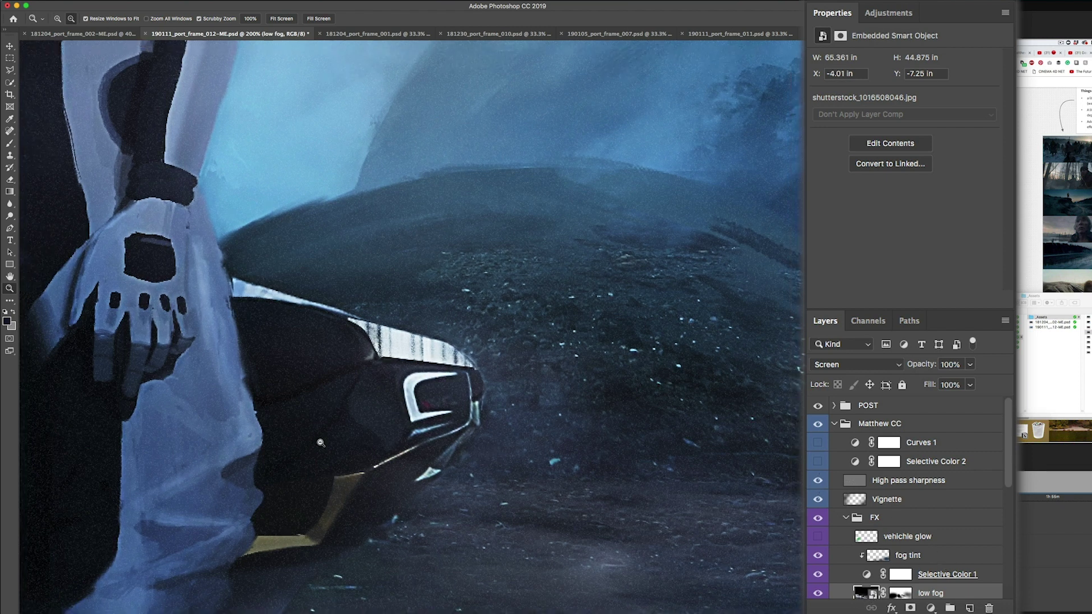
pyautogui.keyDown('alt'); pyautogui.click(324, 443); pyautogui.keyUp('alt')
pyautogui.click(912, 487)
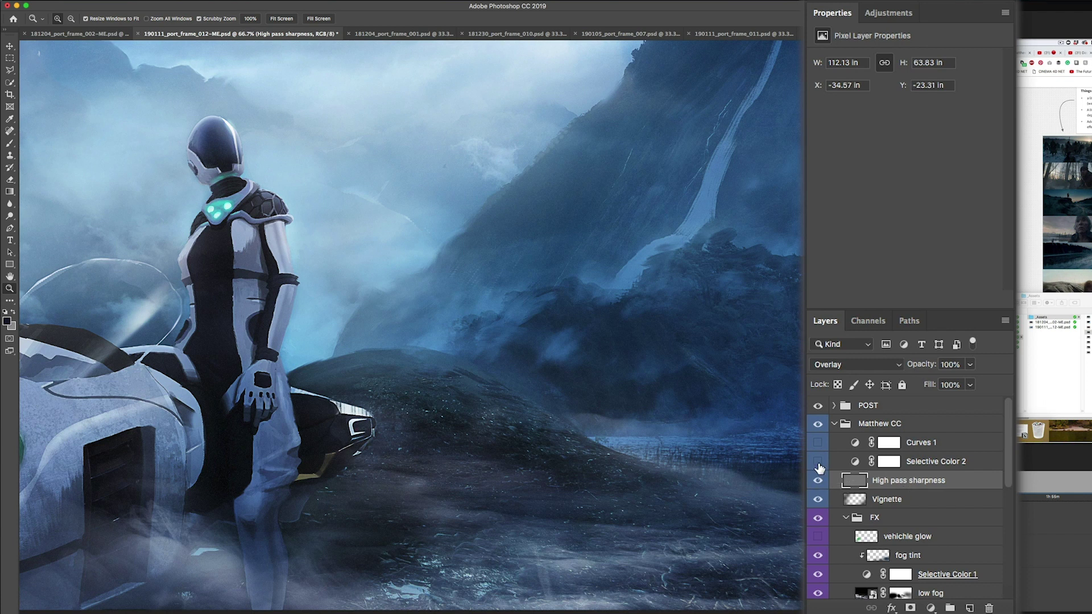
pyautogui.keyDown('alt'); pyautogui.click(557, 484); pyautogui.keyUp('alt')
pyautogui.click(818, 444)
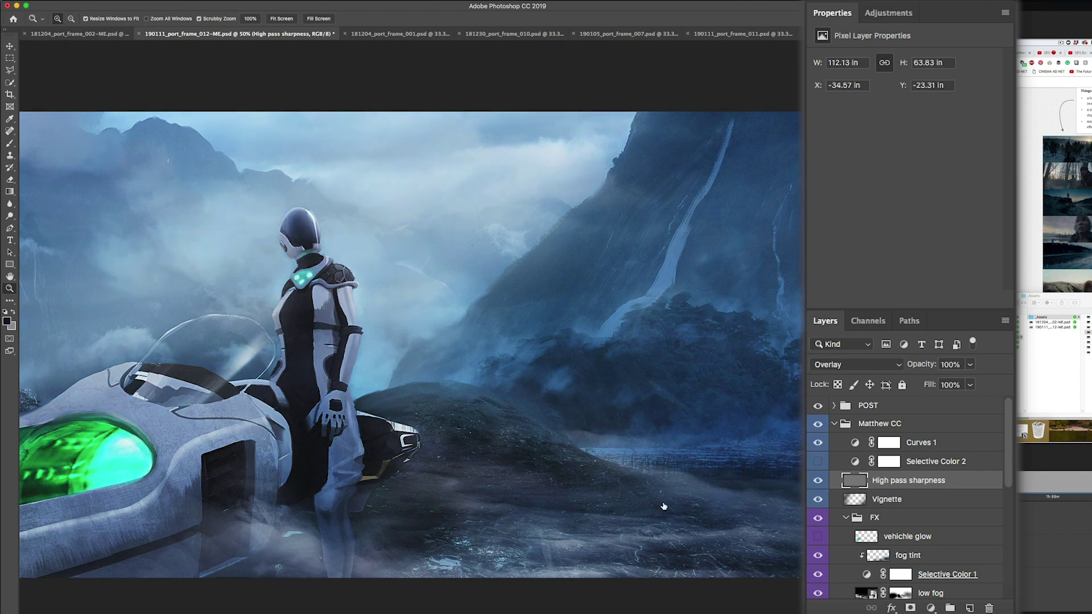
pyautogui.keyDown('alt'); pyautogui.click(505, 415); pyautogui.keyUp('alt')
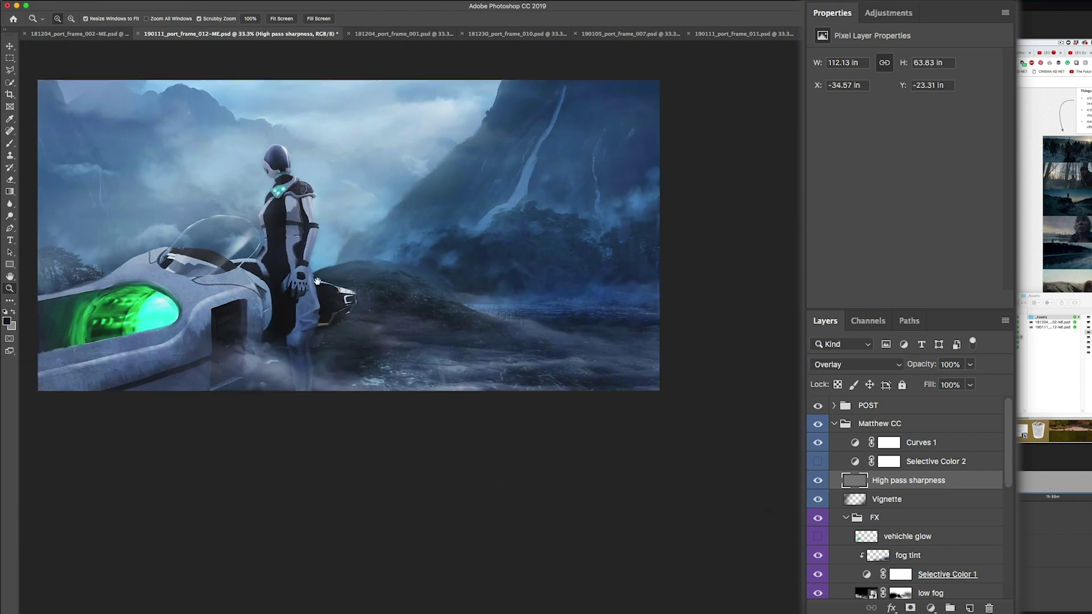
pyautogui.click(430, 354)
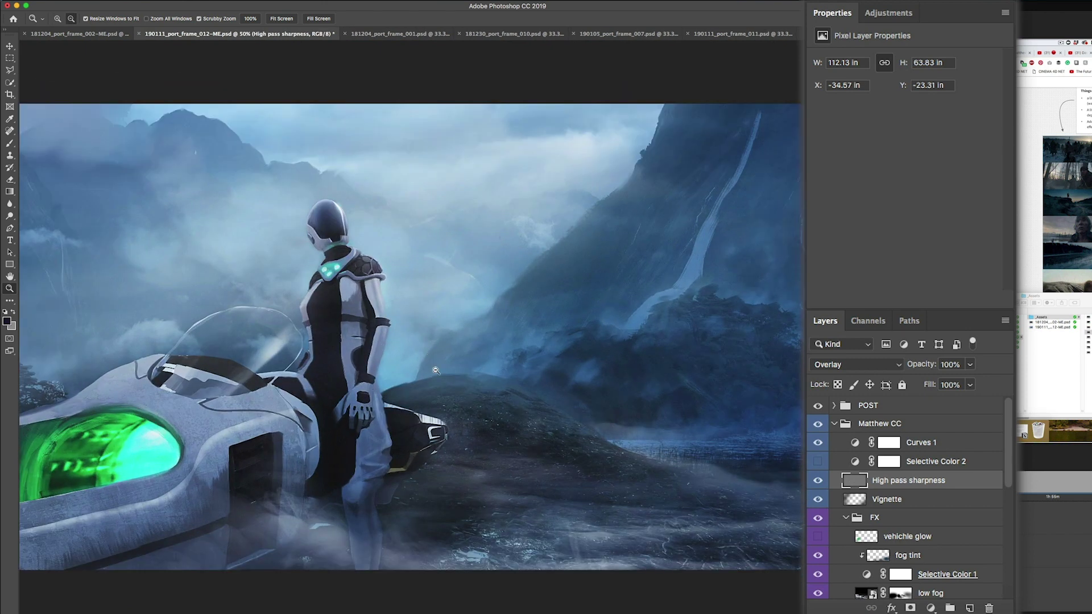
# Turn on Selective Color 2 after toggling it to compare, then zoom out and collapse Matthew CC.
pyautogui.click(863, 448)
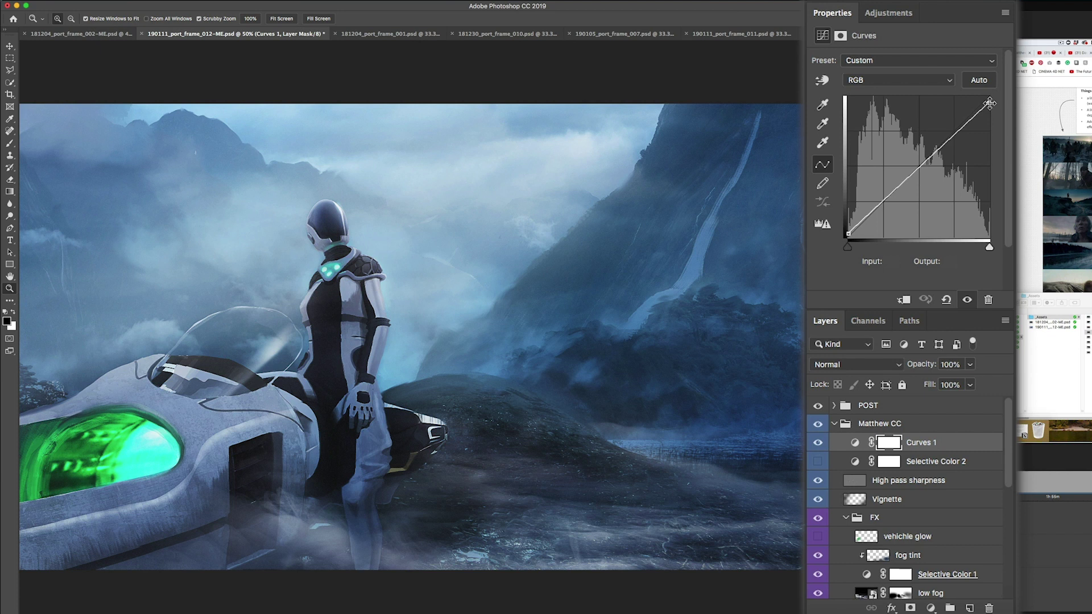
pyautogui.click(929, 467)
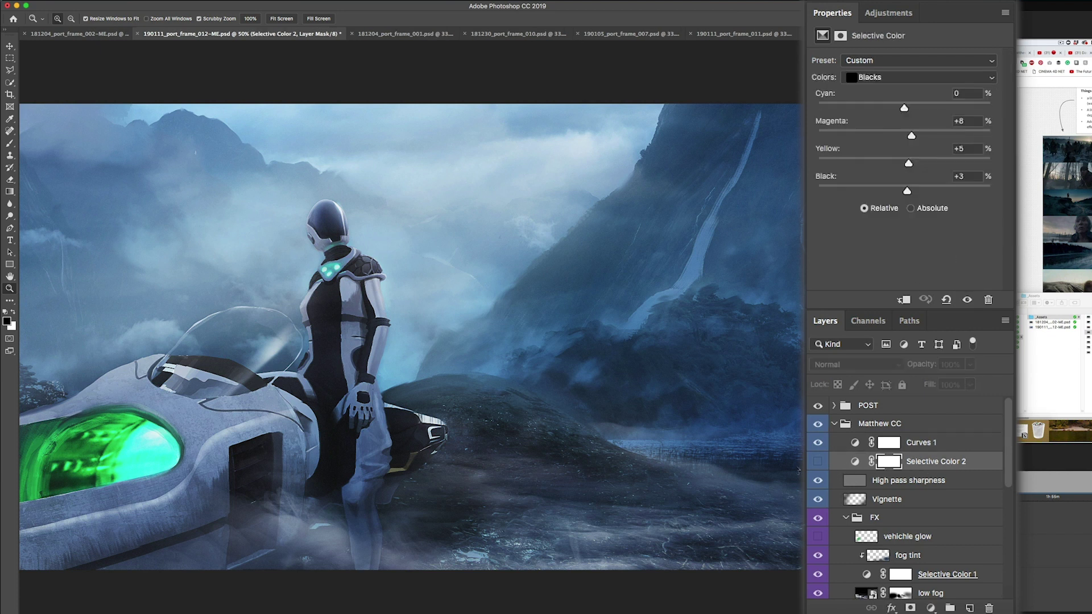
pyautogui.click(818, 463)
pyautogui.click(817, 463)
pyautogui.click(817, 463)
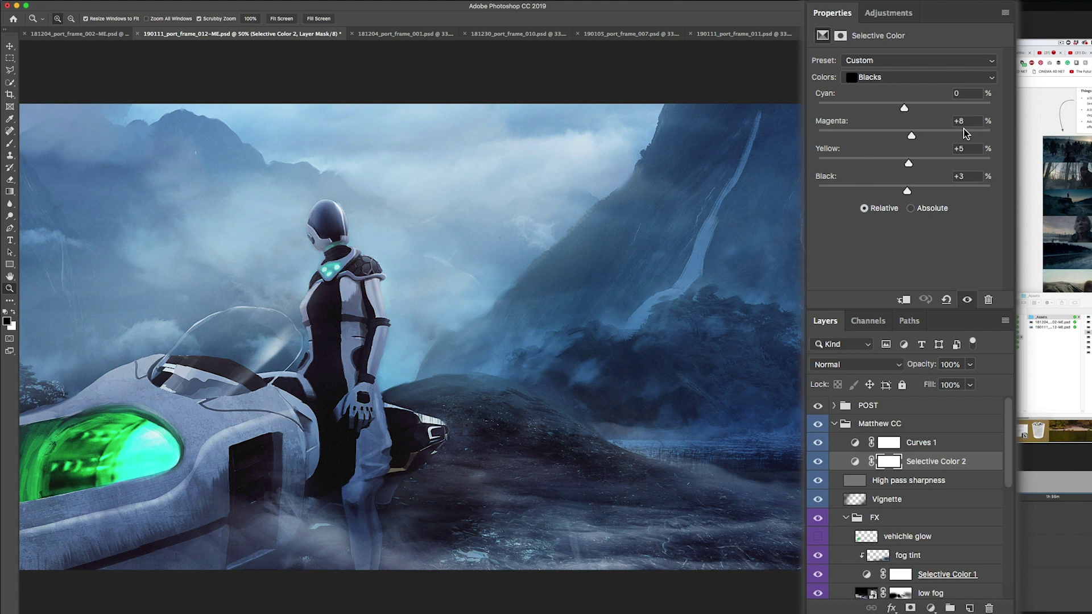
pyautogui.click(819, 462)
pyautogui.click(819, 462)
pyautogui.keyDown('alt'); pyautogui.click(471, 421); pyautogui.keyUp('alt')
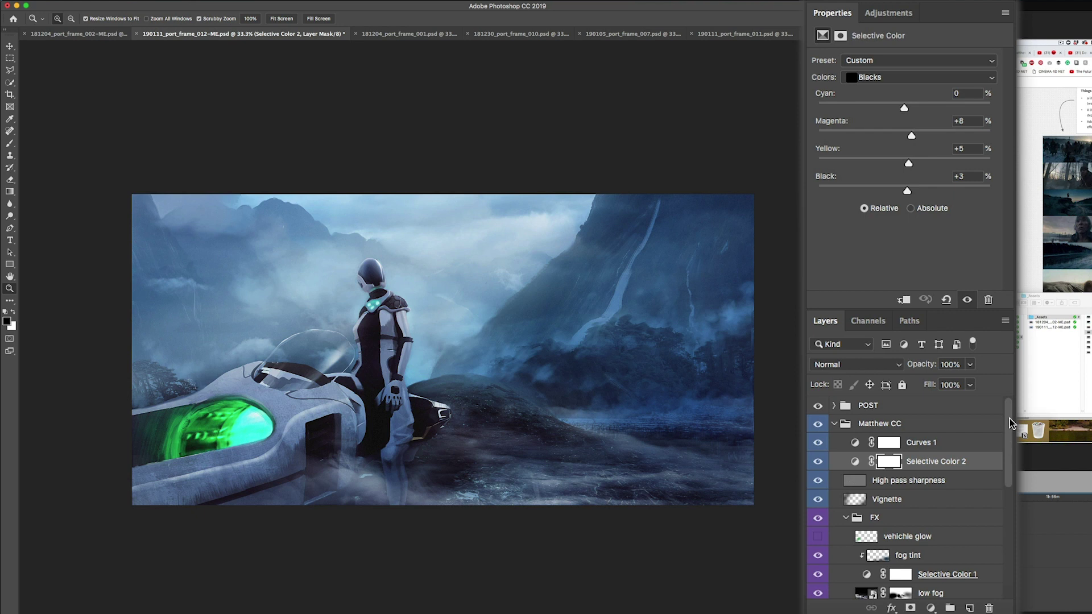
pyautogui.click(834, 423)
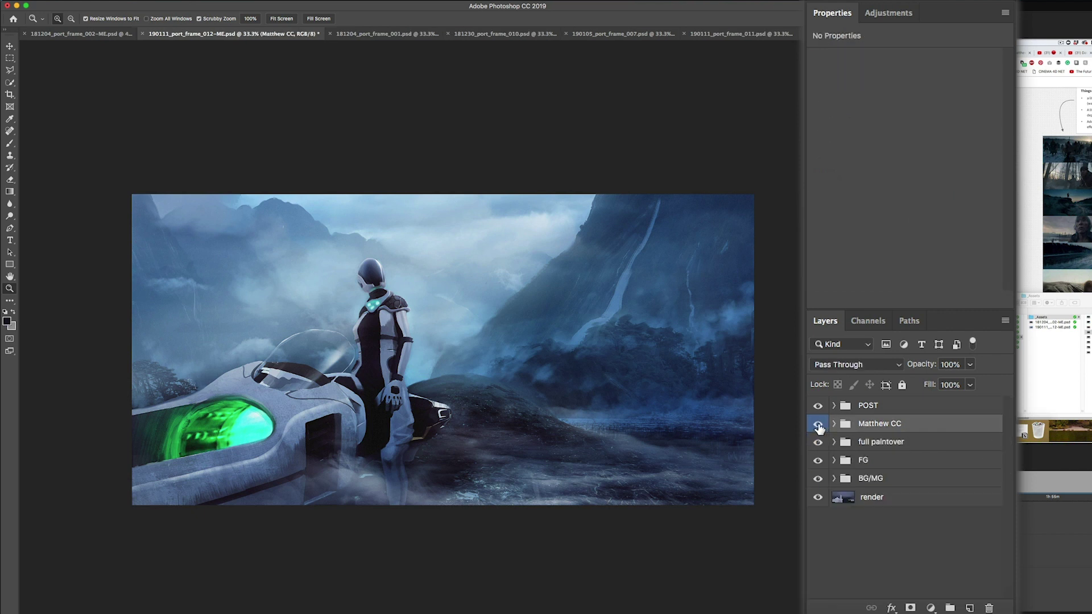
# Hide the entire Matthew CC colour grade group.
pyautogui.click(819, 426)
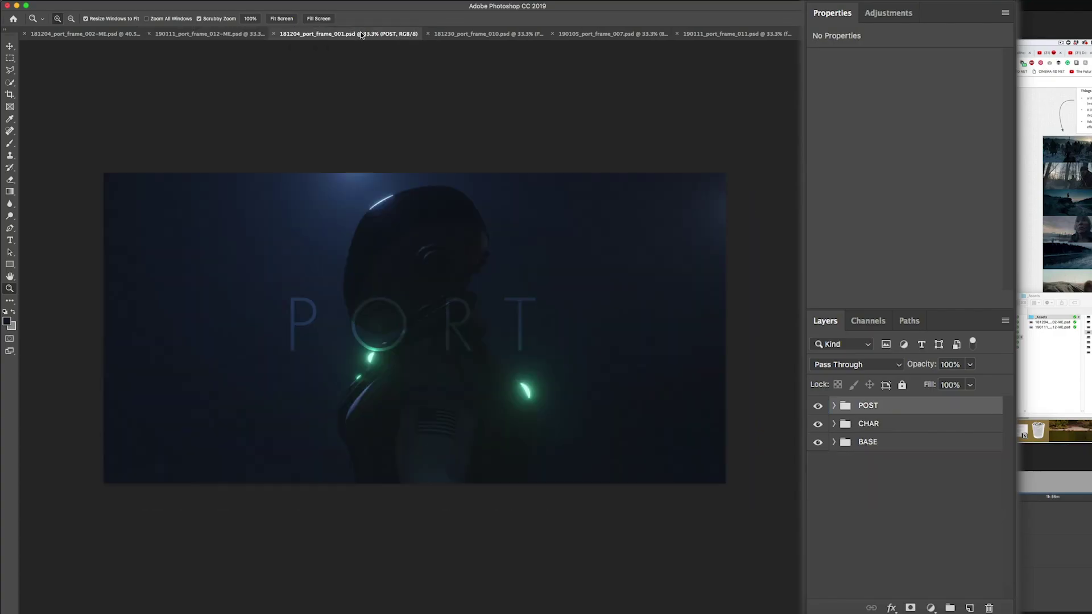
# Switch to the 181204_port_frame_002-ME.psd document.
pyautogui.click(53, 35)
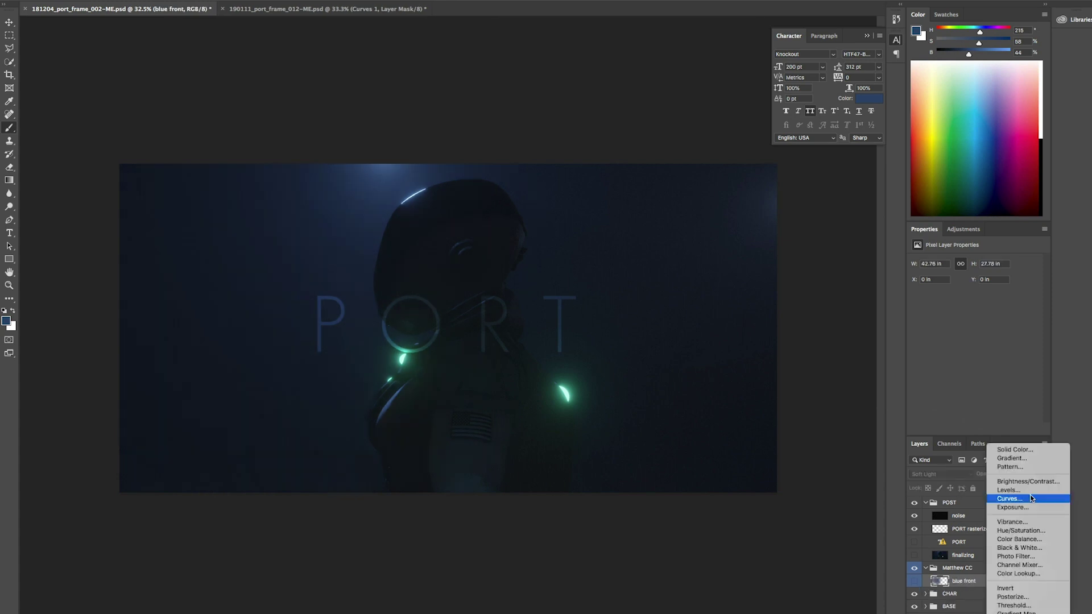
# Add a Curves adjustment in the group and blend the white-filled warm back layer as Soft Light.
pyautogui.click(1073, 478)
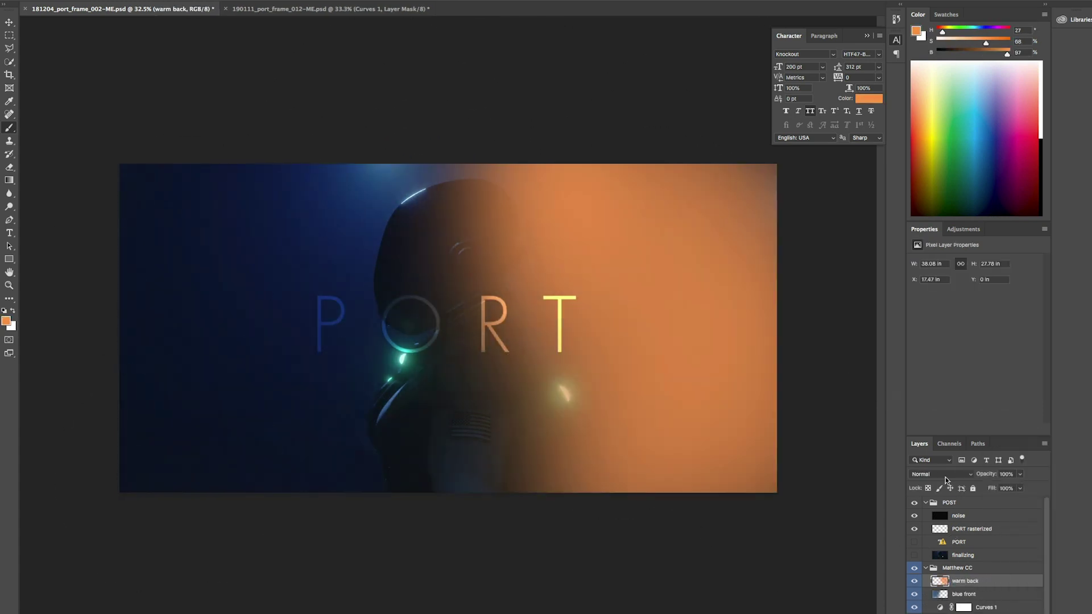
pyautogui.click(941, 474)
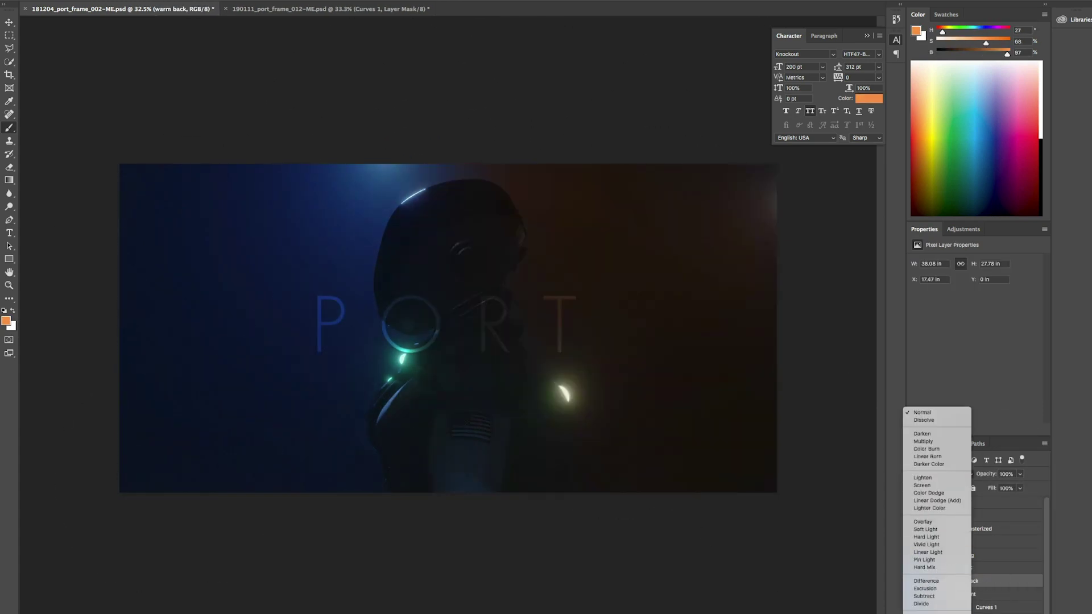
pyautogui.click(917, 583)
pyautogui.hotkey('ctrl', 'BackSpace')
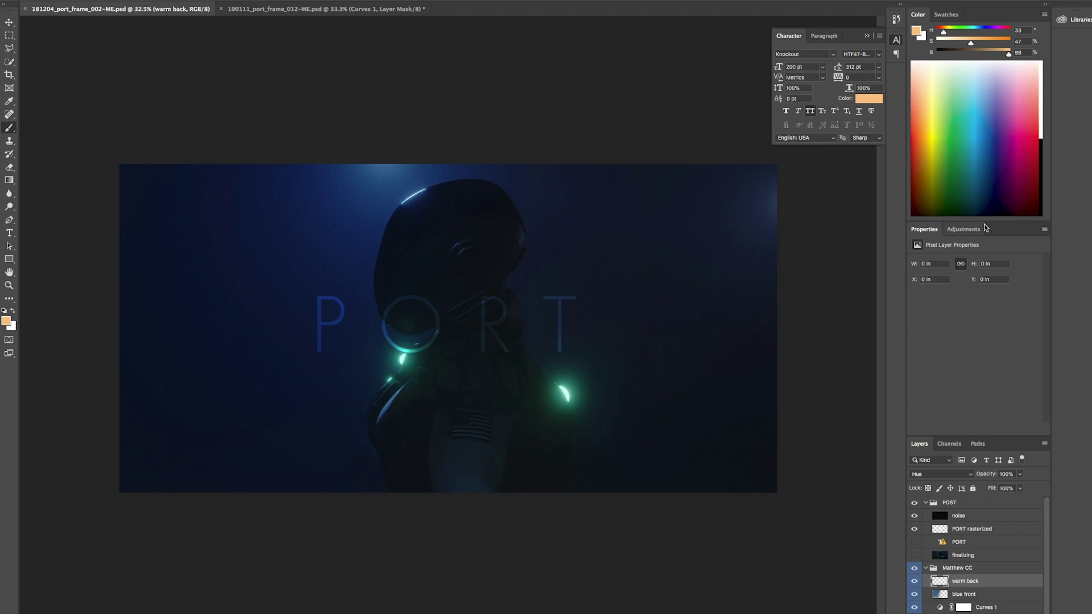
pyautogui.click(941, 473)
pyautogui.click(933, 393)
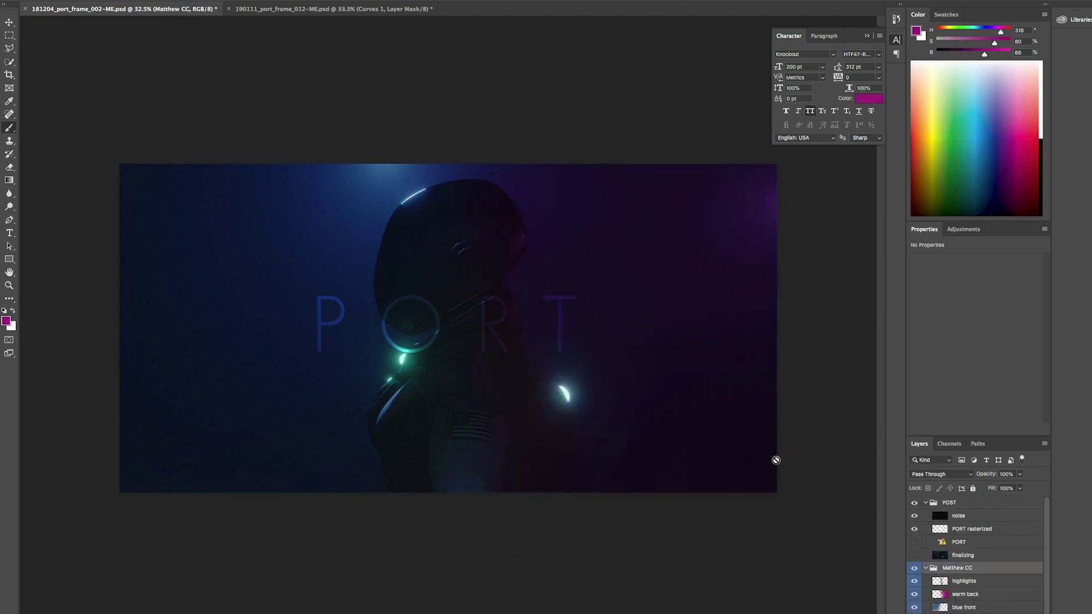
# Apply a Levels adjustment of 2 to the highlights layer.
pyautogui.hotkey('ctrl', 'l')
pyautogui.write('2')
pyautogui.press('Return')
# Add a layer mask to warm back with an enlarged soft brush, showing the PORT title.
pyautogui.press('b')
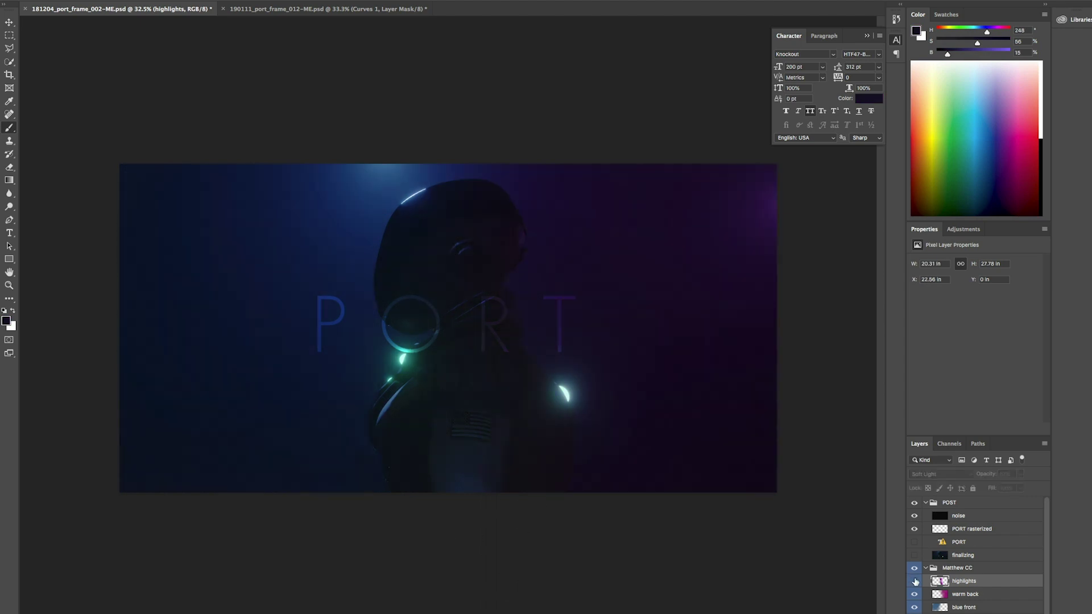
pyautogui.hotkey('alt', '[')
pyautogui.hotkey('ctrl', 'shift', 'm')
pyautogui.press(']')
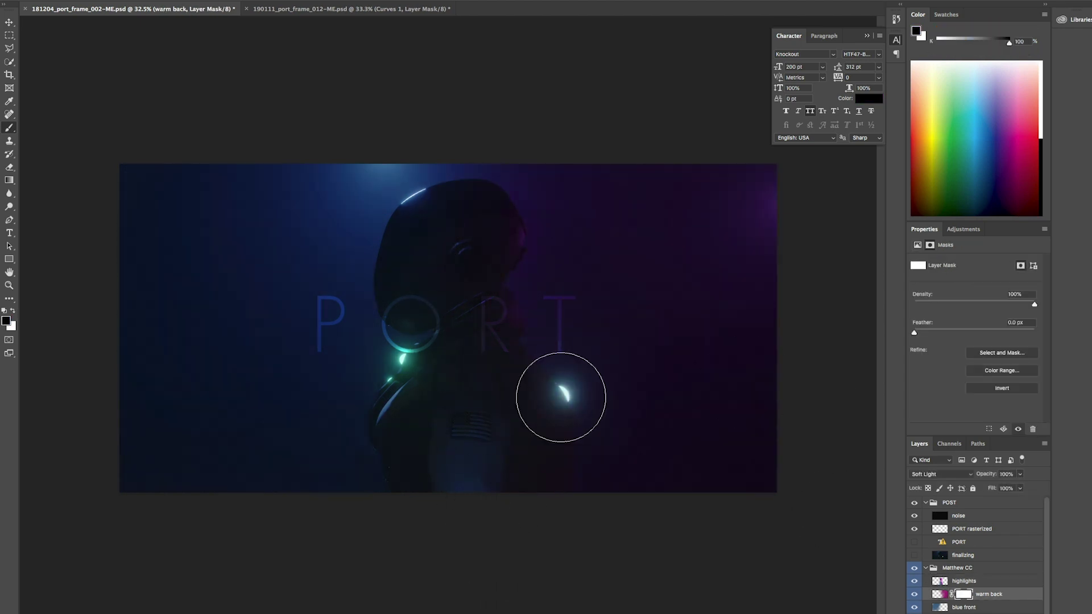
pyautogui.click(914, 543)
pyautogui.click(940, 594)
# Shift the warm back light's hue and raise its saturation to +30 with Hue/Saturation.
pyautogui.hotkey('ctrl', 'u')
pyautogui.moveTo(851, 392)
pyautogui.mouseDown()
pyautogui.moveTo(876, 393)
pyautogui.moveTo(836, 393)
pyautogui.mouseUp()
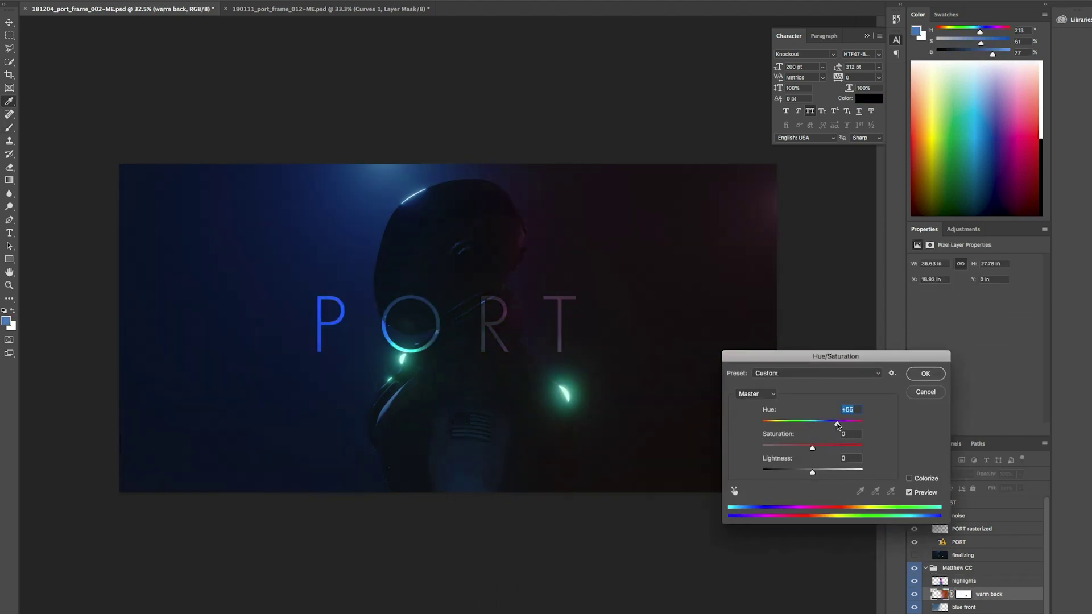
pyautogui.press('Return')
pyautogui.hotkey('ctrl', 'u')
pyautogui.moveTo(812, 446); pyautogui.dragTo(826, 450)
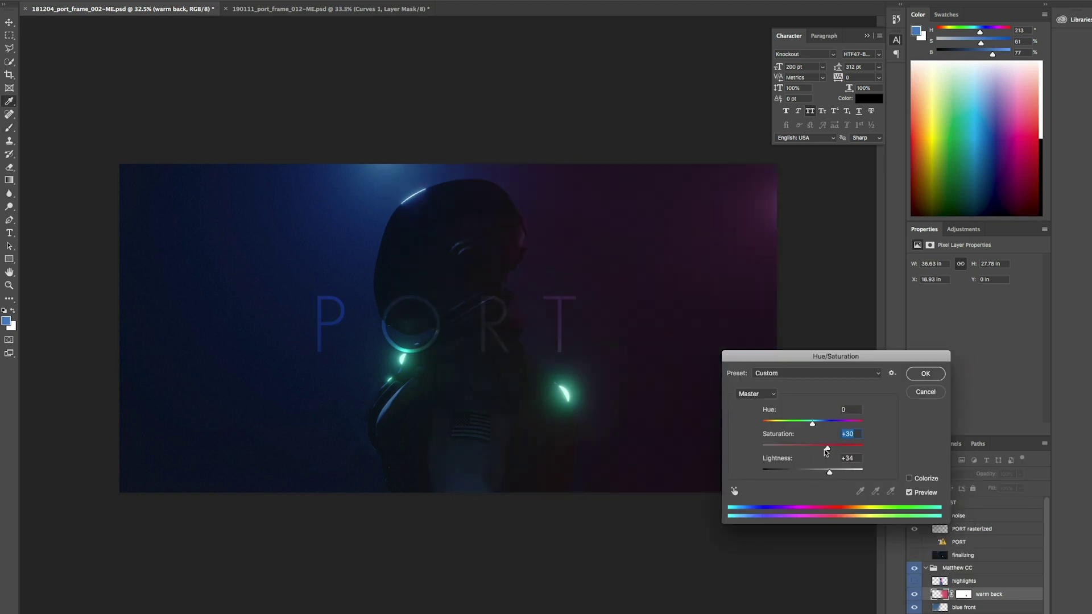
pyautogui.press('Return')
pyautogui.hotkey('alt', ']')
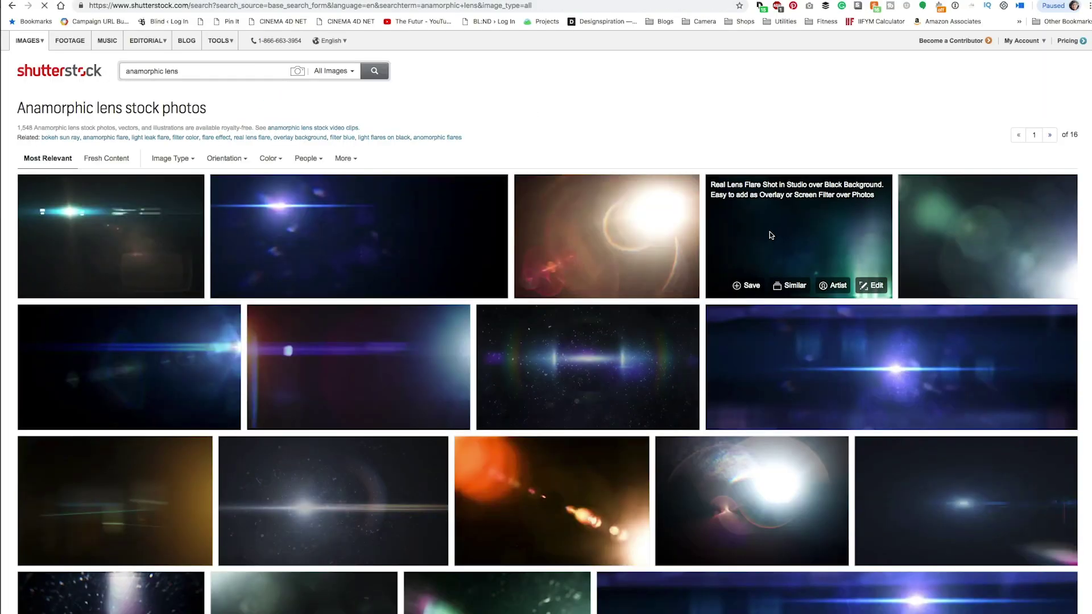
# Open the Real Lens Flare Shot in Studio photo from the anamorphic lens flare results and download it.
pyautogui.click(770, 231)
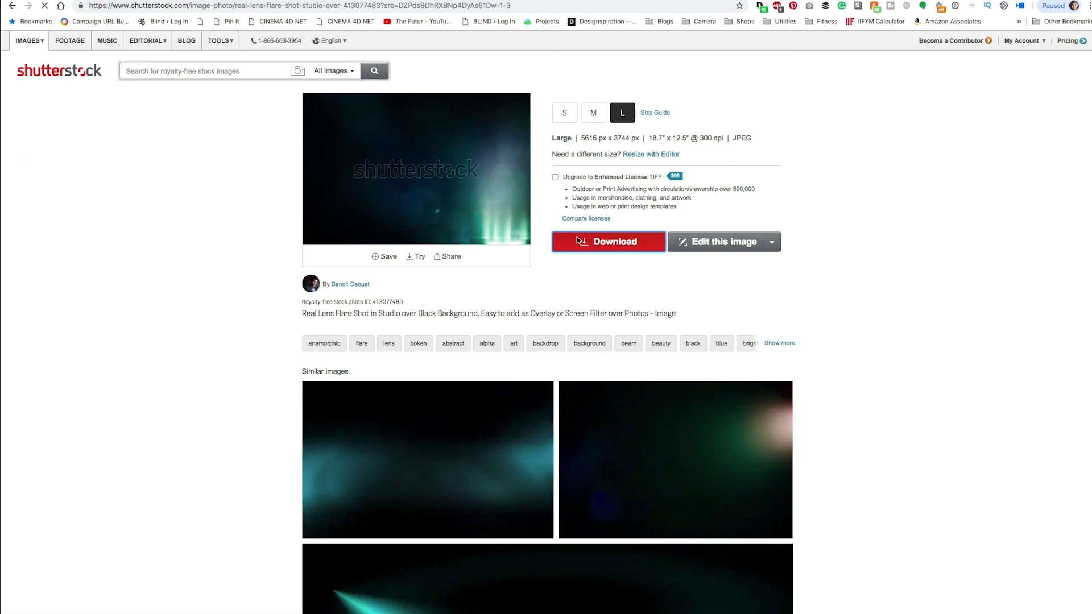
pyautogui.click(577, 236)
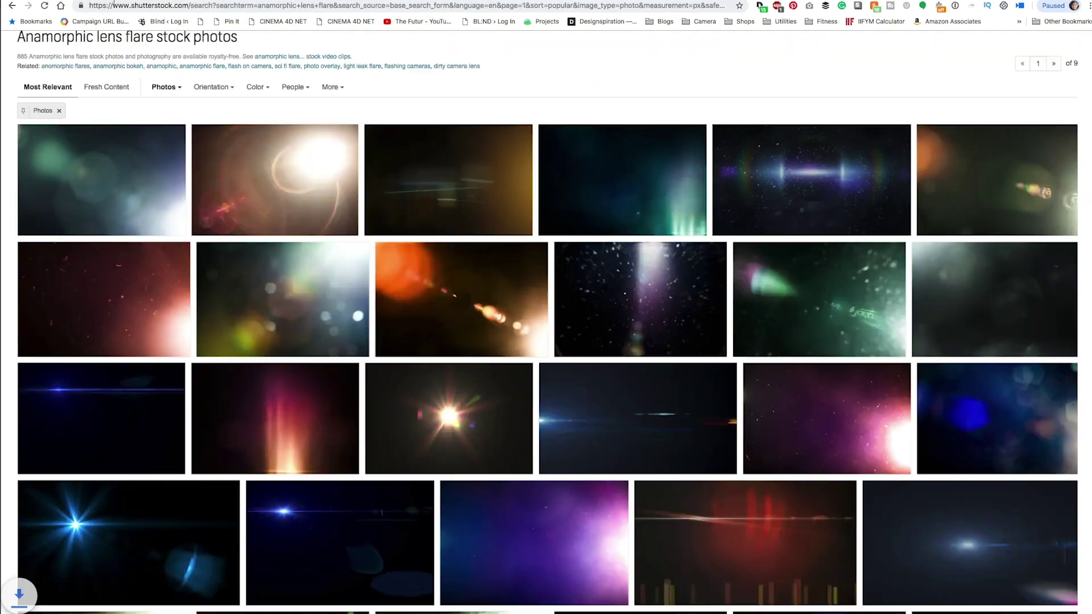
pyautogui.click(745, 583)
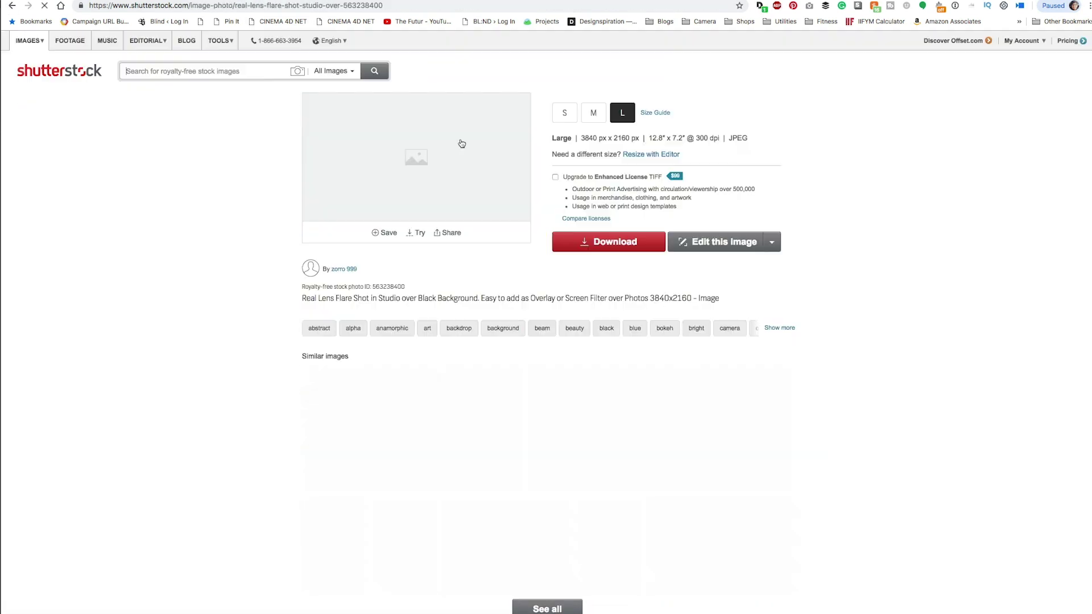
pyautogui.click(608, 241)
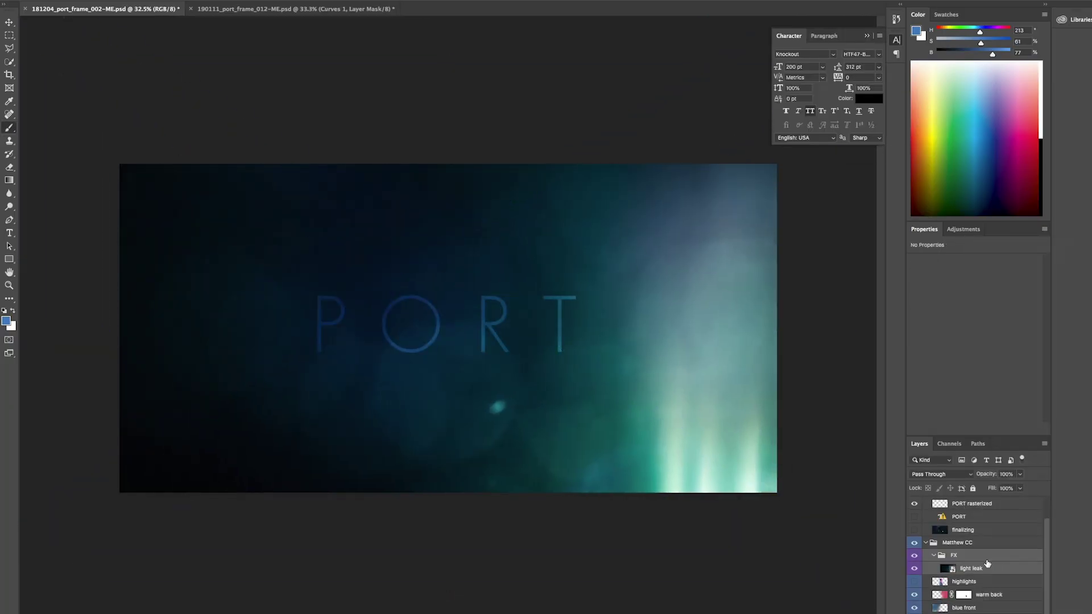
# Blend the placed lens flare so it only lightens, position it, and darken it with clipped Curves.
pyautogui.click(942, 473)
pyautogui.click(933, 516)
pyautogui.moveTo(973, 352); pyautogui.dragTo(960, 375)
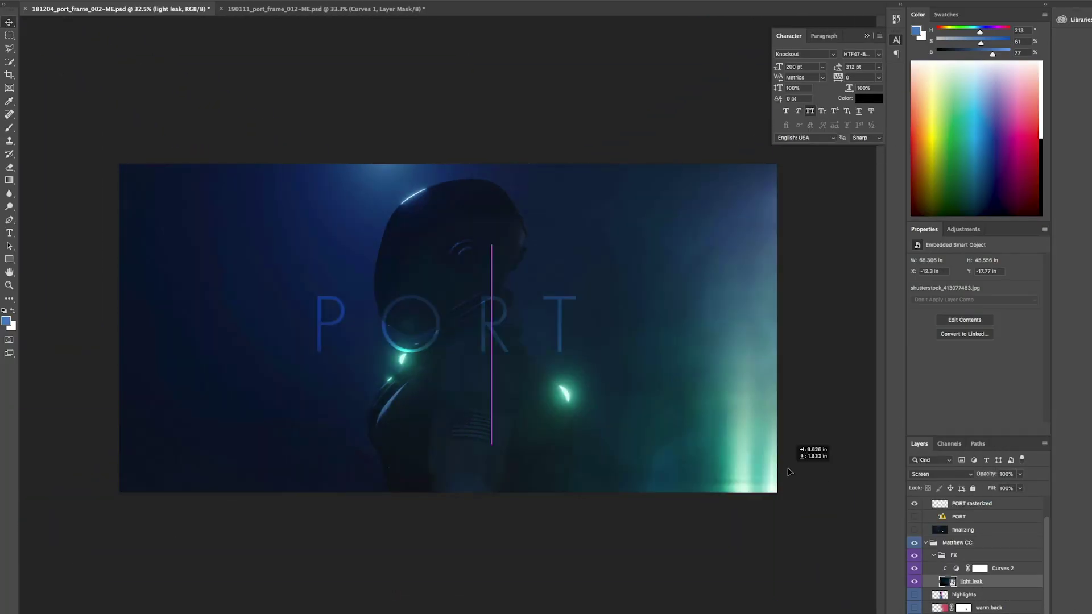
pyautogui.moveTo(800, 481); pyautogui.dragTo(746, 327)
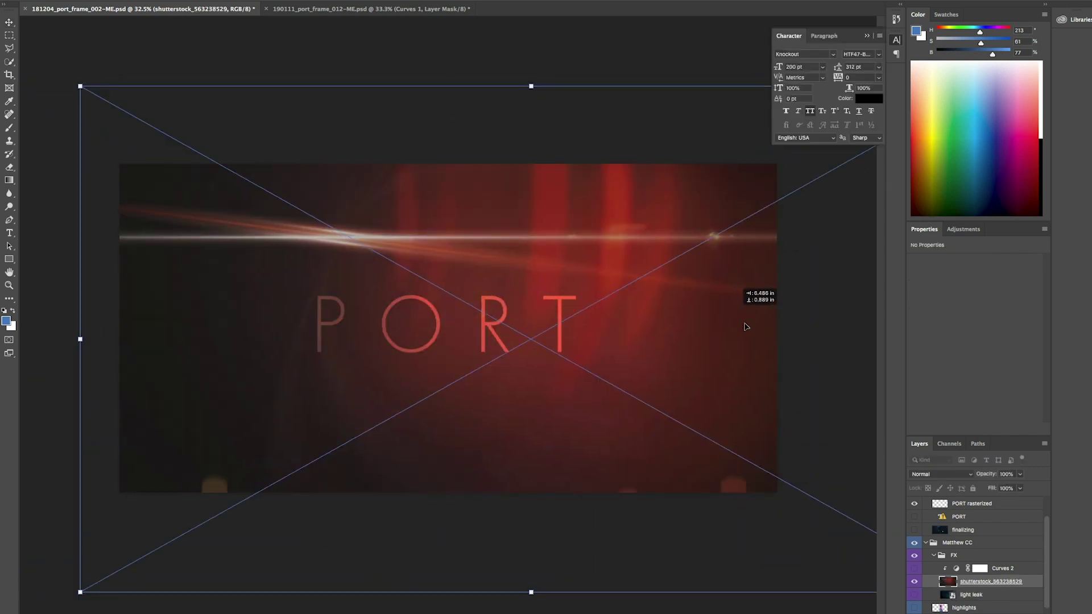
pyautogui.press('Return')
pyautogui.click(941, 474)
pyautogui.click(925, 545)
pyautogui.moveTo(967, 353)
pyautogui.mouseDown()
pyautogui.moveTo(961, 341)
pyautogui.moveTo(966, 370)
pyautogui.mouseUp()
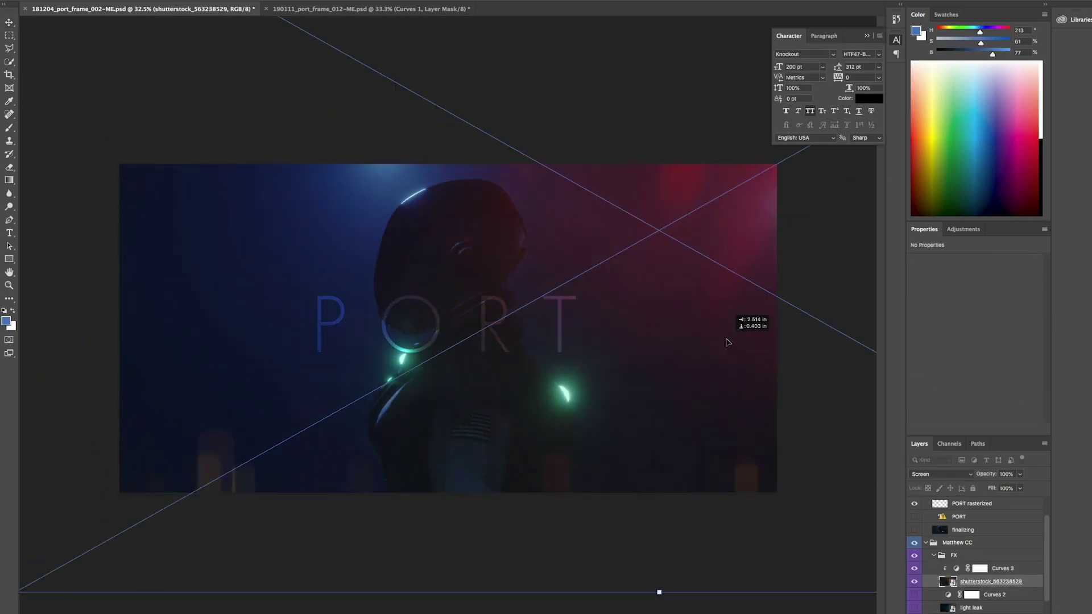
pyautogui.press('Return')
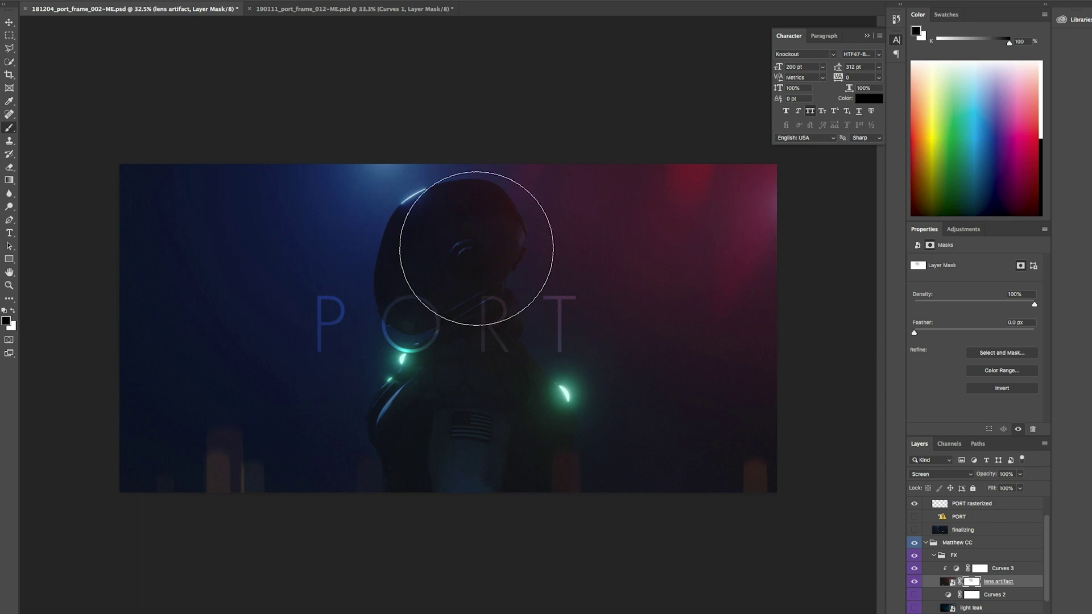
# Adjust a point on Curves 3, move the lens flare lower, and collapse the FX and Matthew CC groups.
pyautogui.click(980, 568)
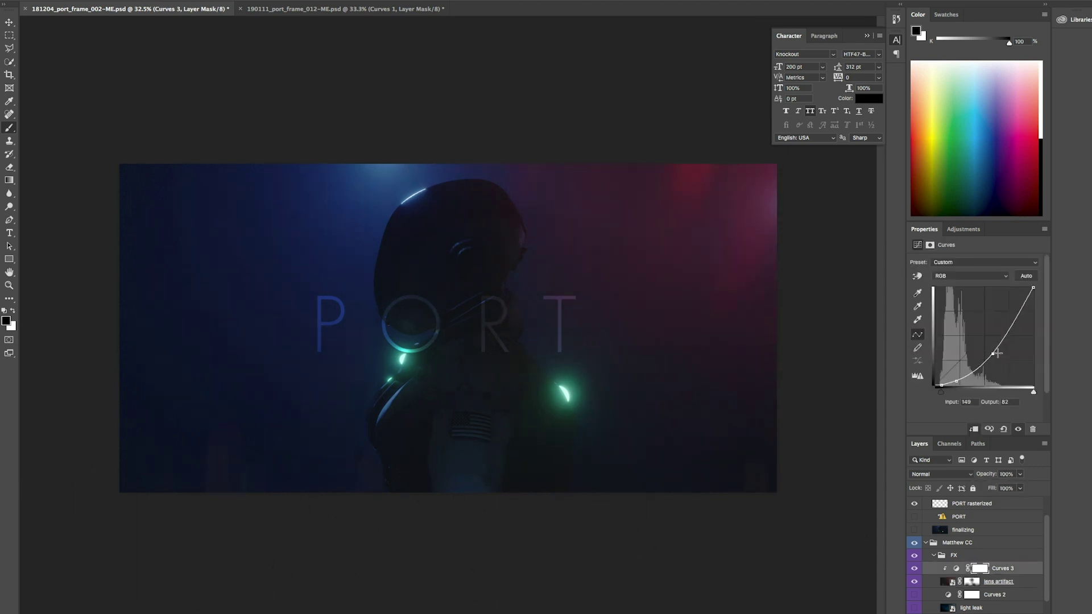
pyautogui.click(997, 354)
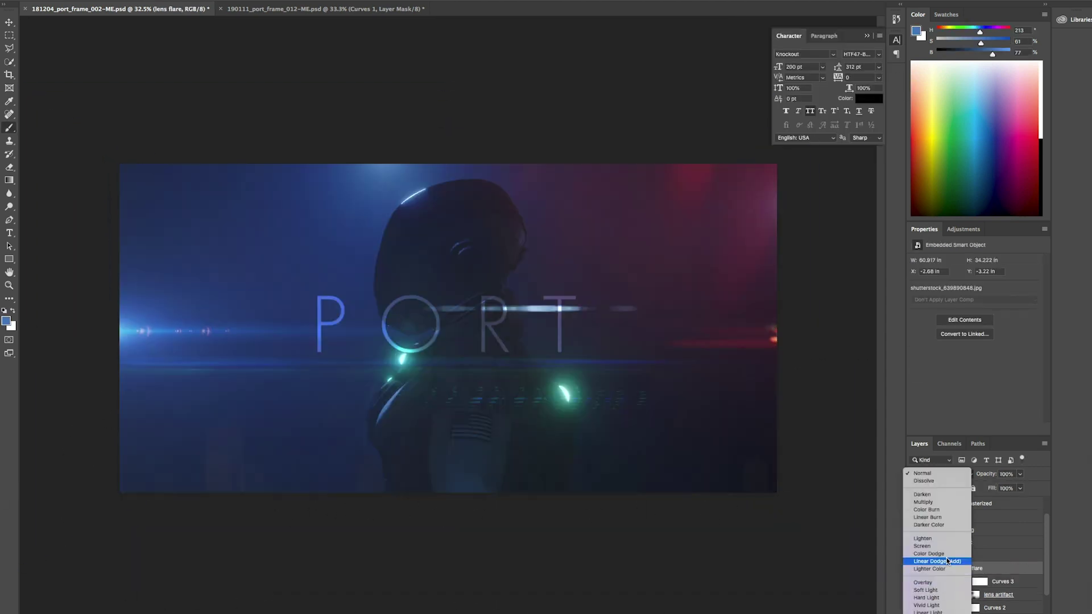
pyautogui.click(939, 556)
pyautogui.moveTo(577, 356); pyautogui.dragTo(581, 404)
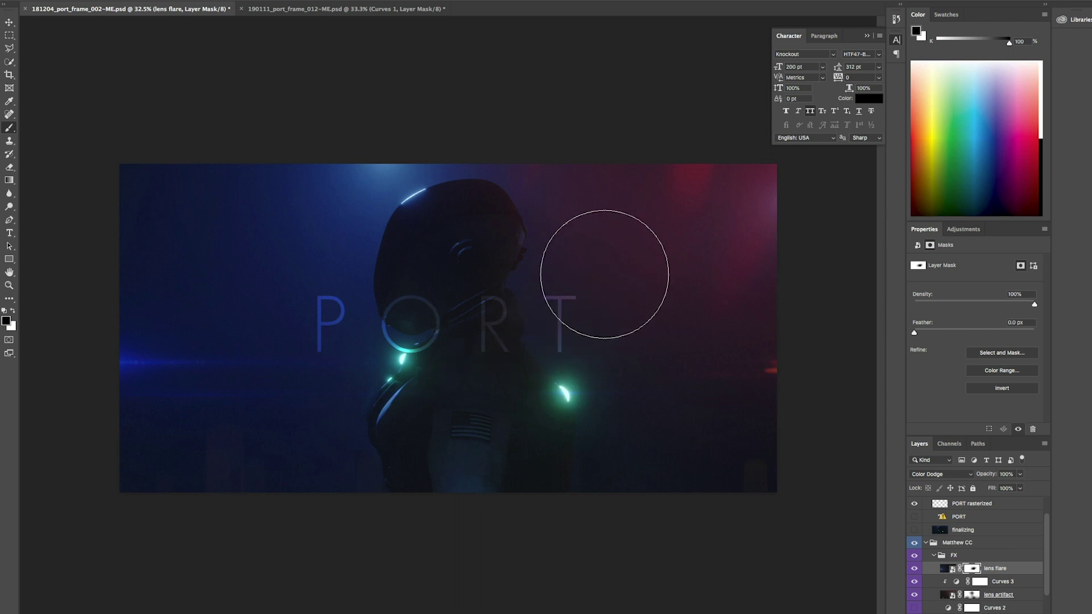
pyautogui.click(933, 555)
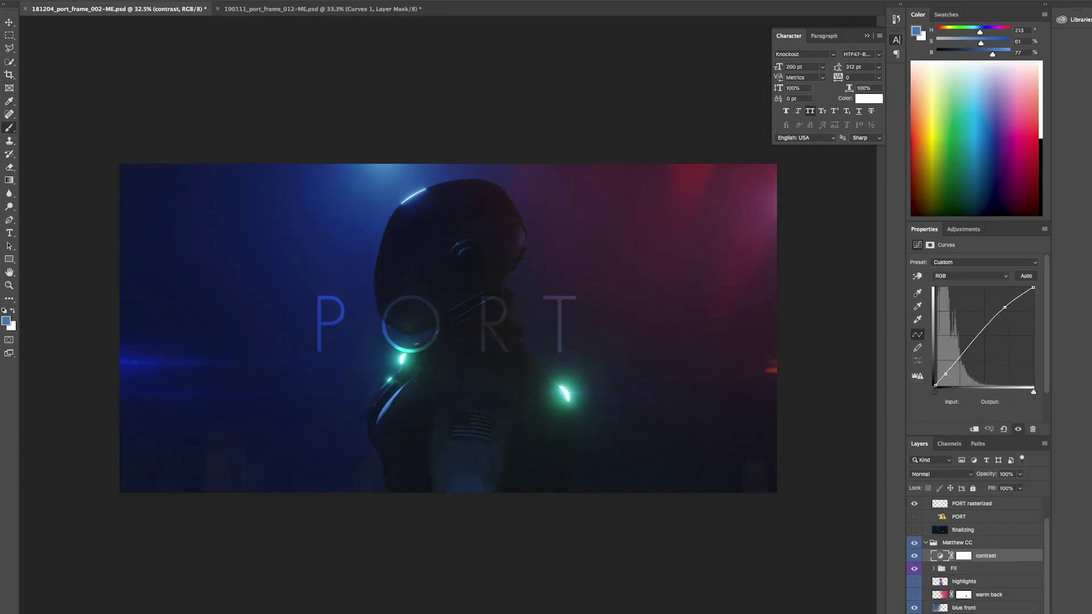
pyautogui.click(926, 543)
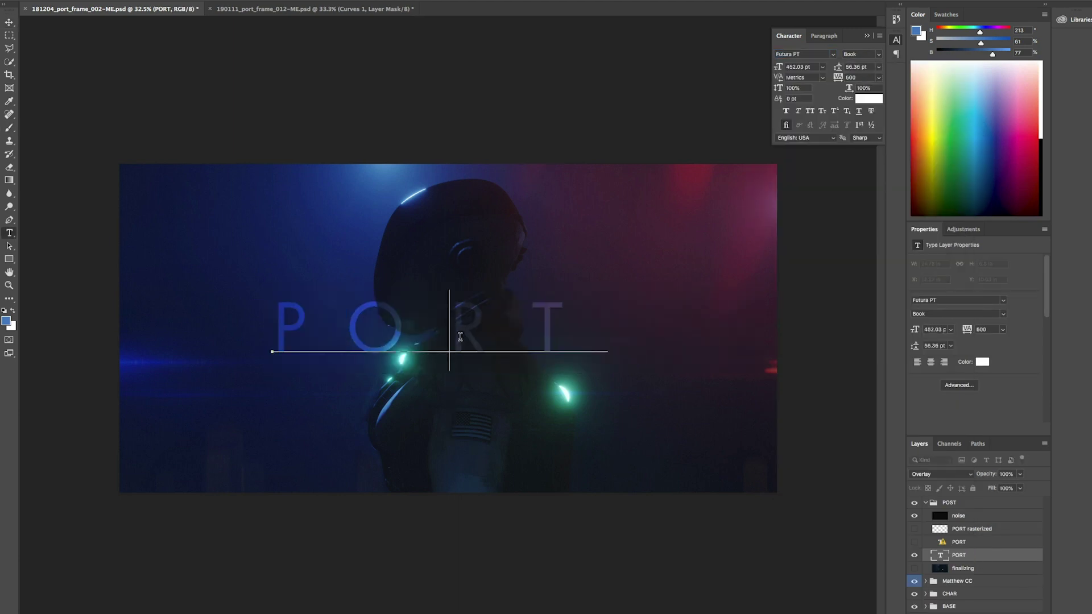
# Scale the PORT title up to about 722 pt, adjust its kerning, and move it left and down.
pyautogui.moveTo(451, 341); pyautogui.dragTo(601, 312)
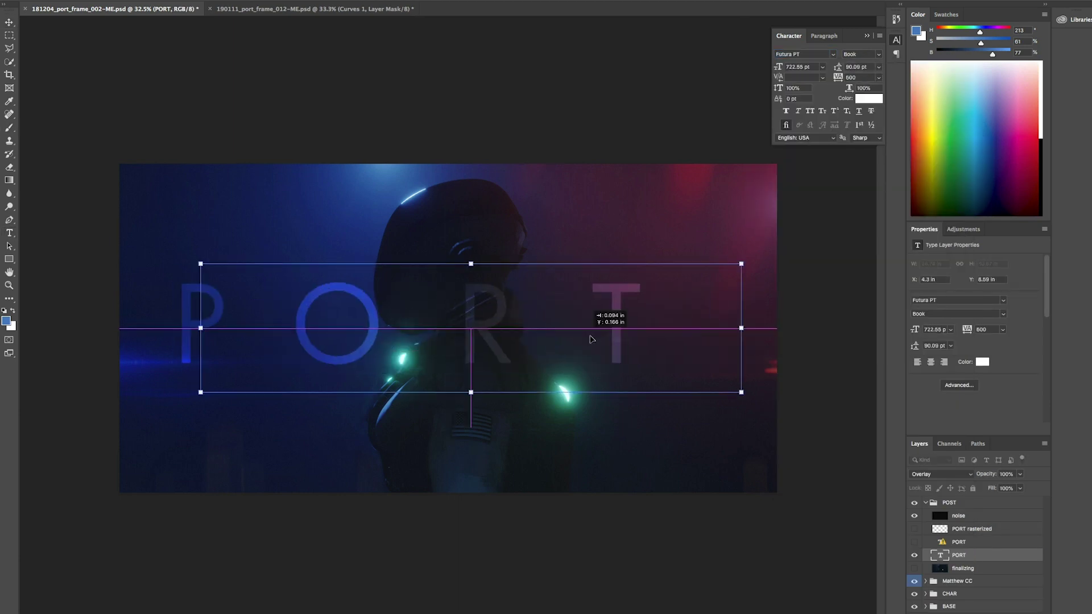
pyautogui.hotkey('alt', 'Right')
pyautogui.hotkey('alt', 'Right')
pyautogui.hotkey('alt', 'Right')
pyautogui.hotkey('alt', 'Right')
pyautogui.moveTo(302, 312); pyautogui.dragTo(260, 318)
pyautogui.click(9, 21)
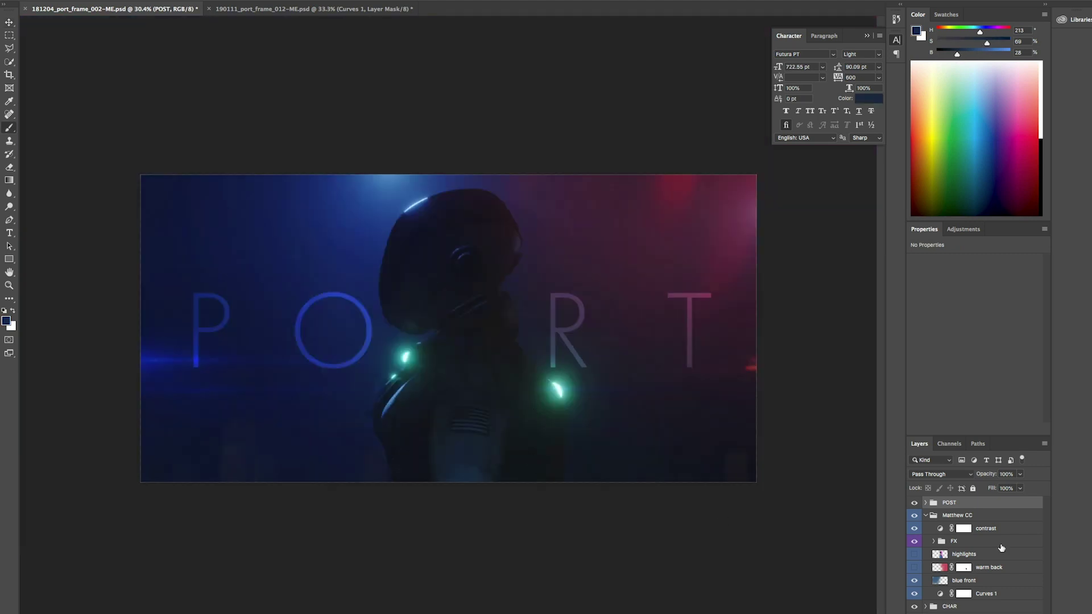
# Blend the dust layer as Lighten, lower its opacity to 57%, and move the particles across the frame.
pyautogui.click(940, 473)
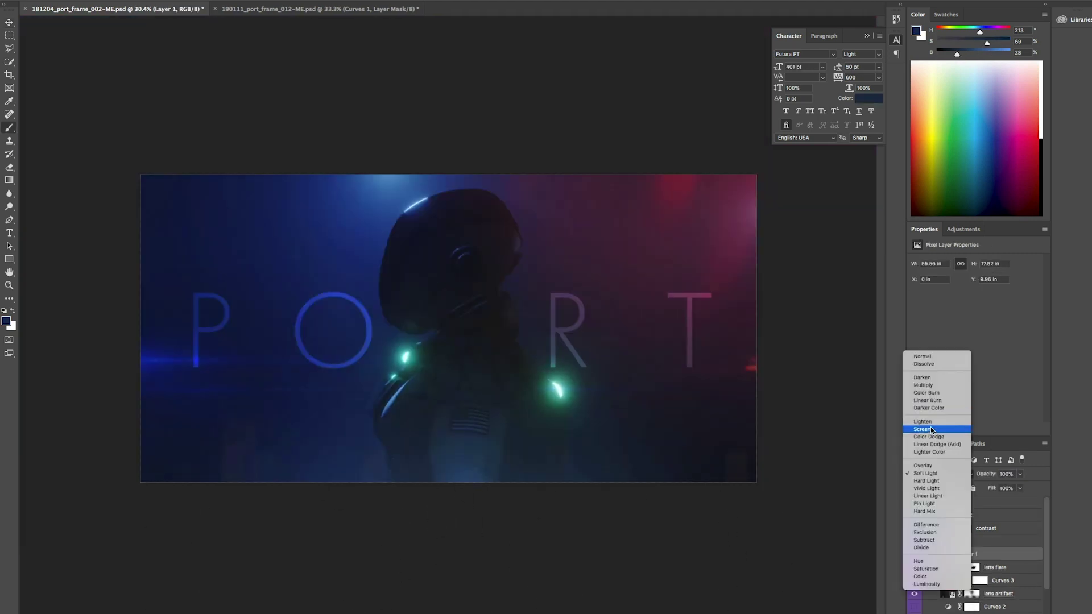
pyautogui.click(986, 528)
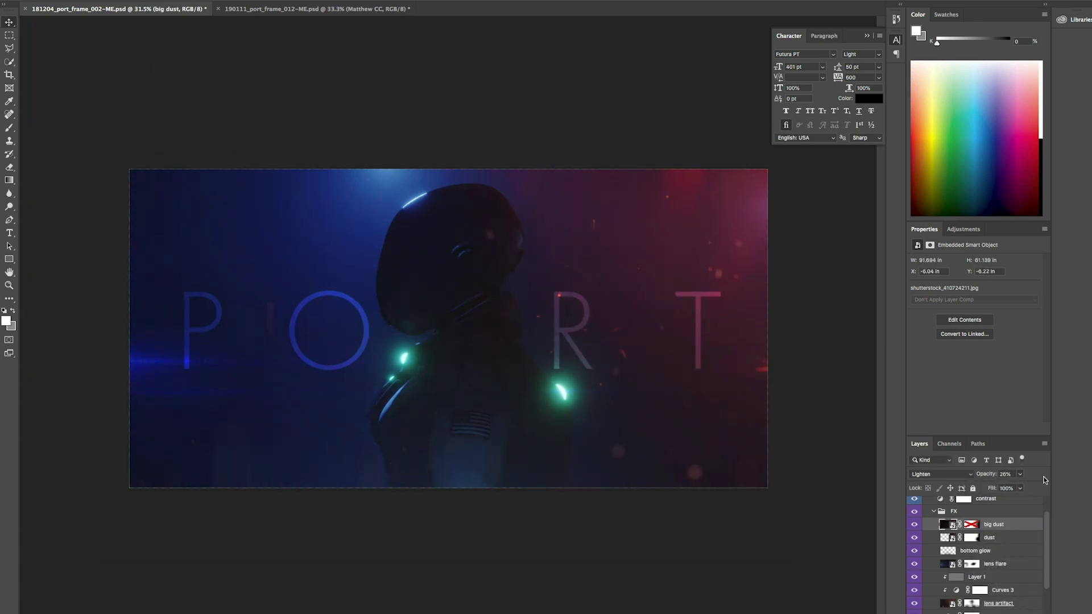
pyautogui.moveTo(1020, 474); pyautogui.dragTo(1000, 488)
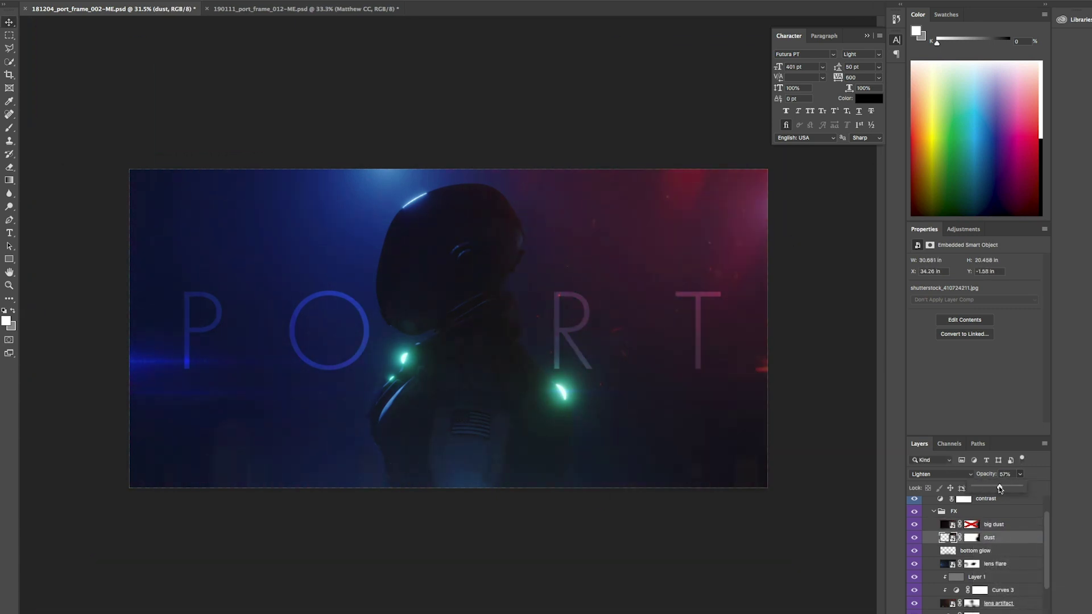
pyautogui.moveTo(647, 381)
pyautogui.mouseDown()
pyautogui.moveTo(604, 361)
pyautogui.moveTo(716, 299)
pyautogui.mouseUp()
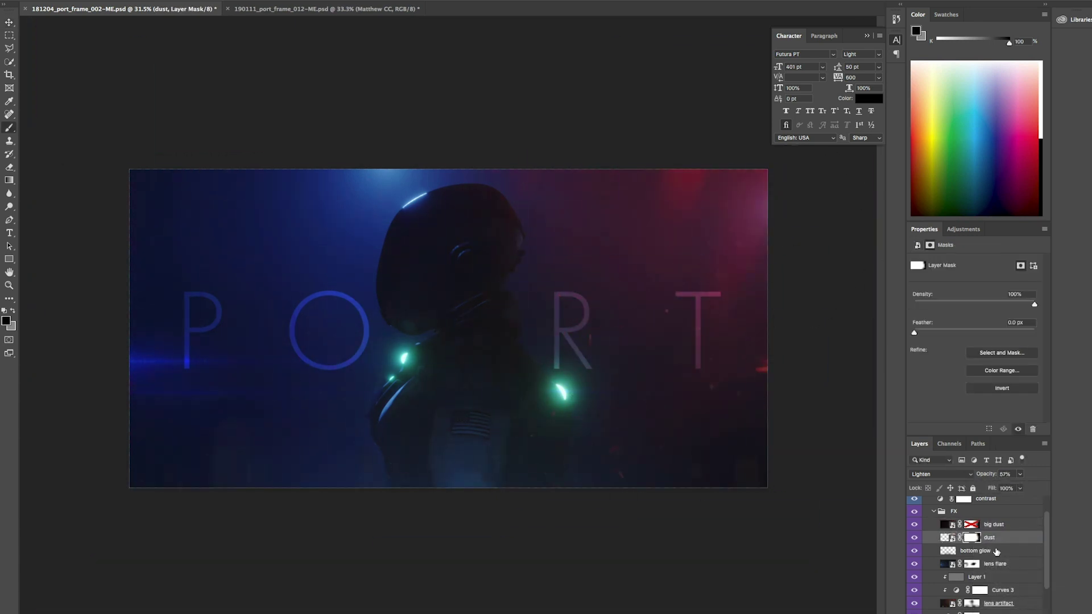
pyautogui.moveTo(1019, 474); pyautogui.dragTo(1000, 489)
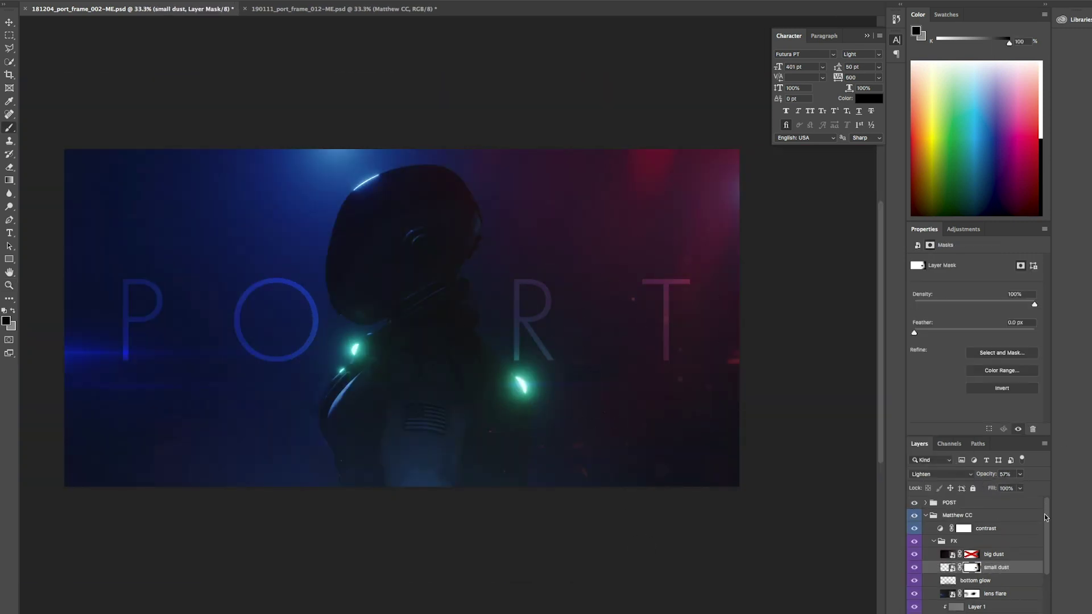
# Hide the PORT text layers, turn on the light leak, and paint out the blue flare streak on the left.
pyautogui.click(925, 503)
pyautogui.click(914, 555)
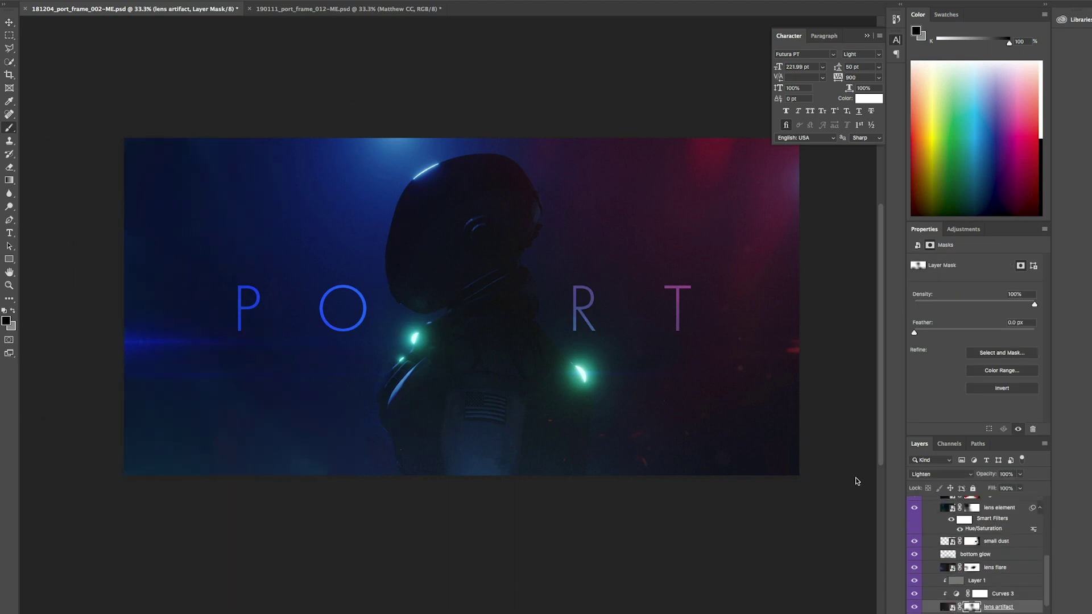
pyautogui.scroll(1, 1052, 560)
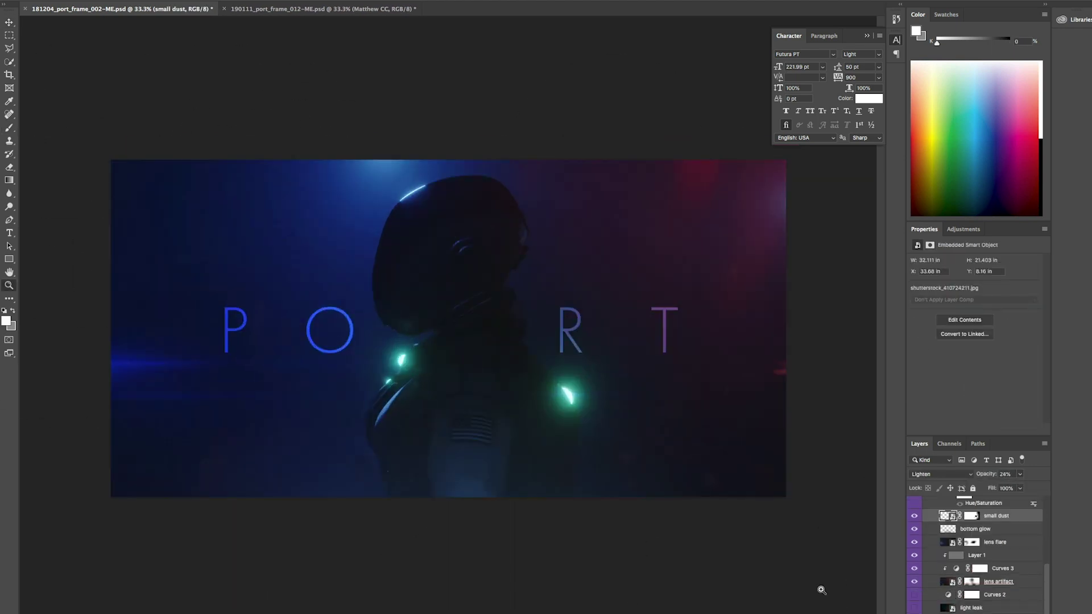
pyautogui.click(913, 607)
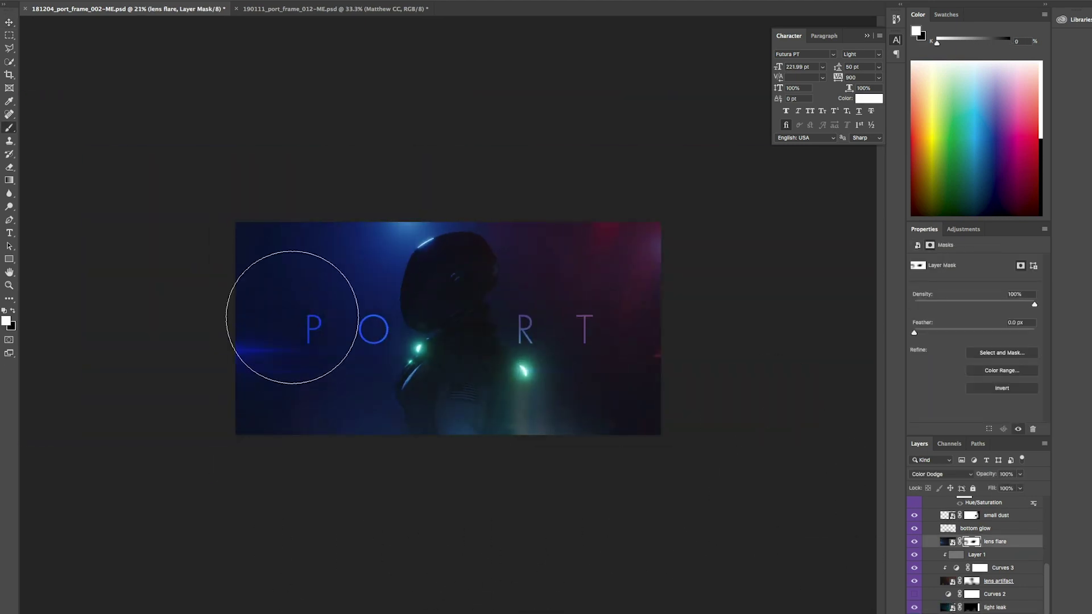
pyautogui.moveTo(292, 316); pyautogui.dragTo(243, 358)
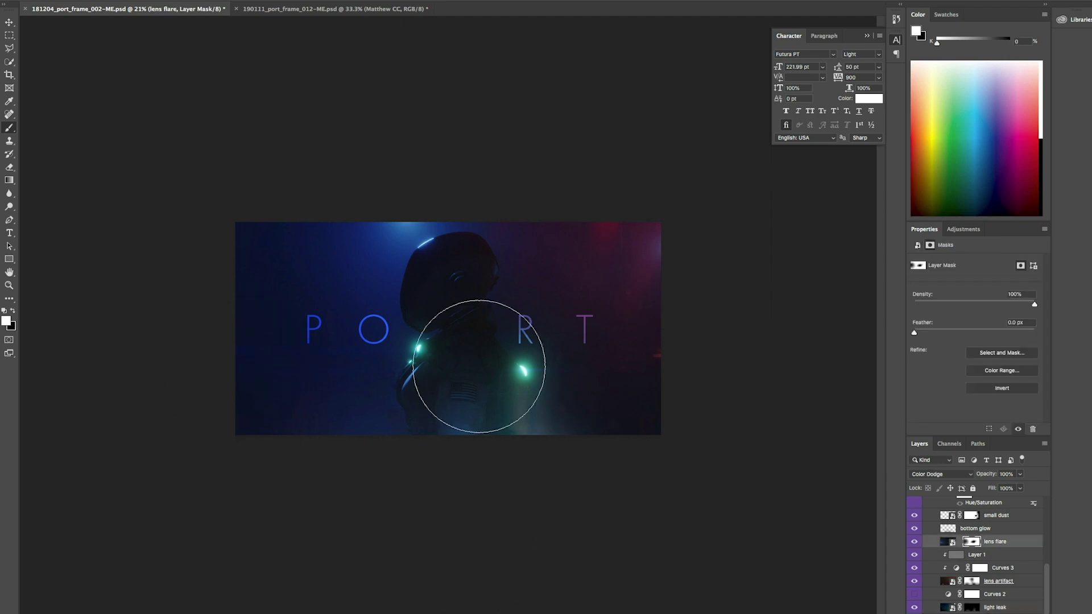
# Collapse the FX group and shift the soft haze near the green shoulder light.
pyautogui.scroll(3, 922, 594)
pyautogui.click(933, 552)
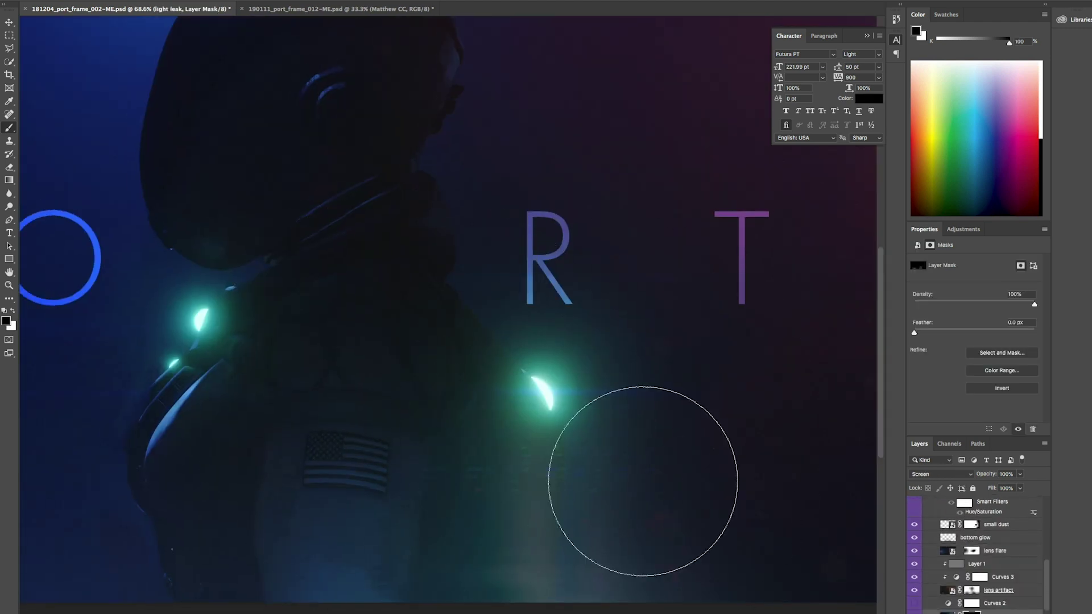
pyautogui.hotkey('ctrl', '-')
pyautogui.hotkey('ctrl', '-')
pyautogui.hotkey('ctrl', '-')
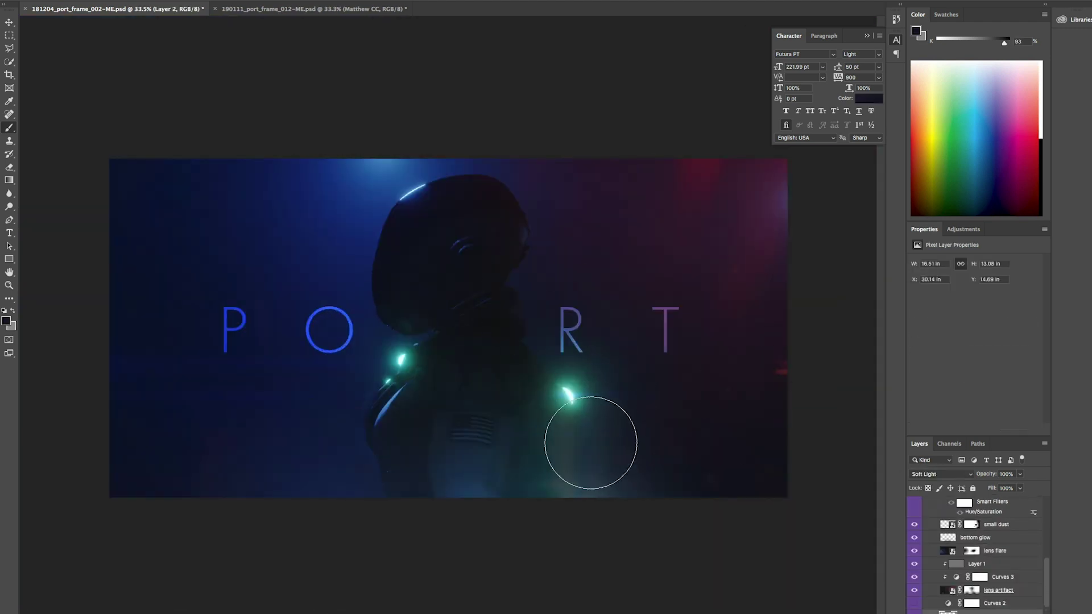
pyautogui.moveTo(591, 442); pyautogui.dragTo(629, 500)
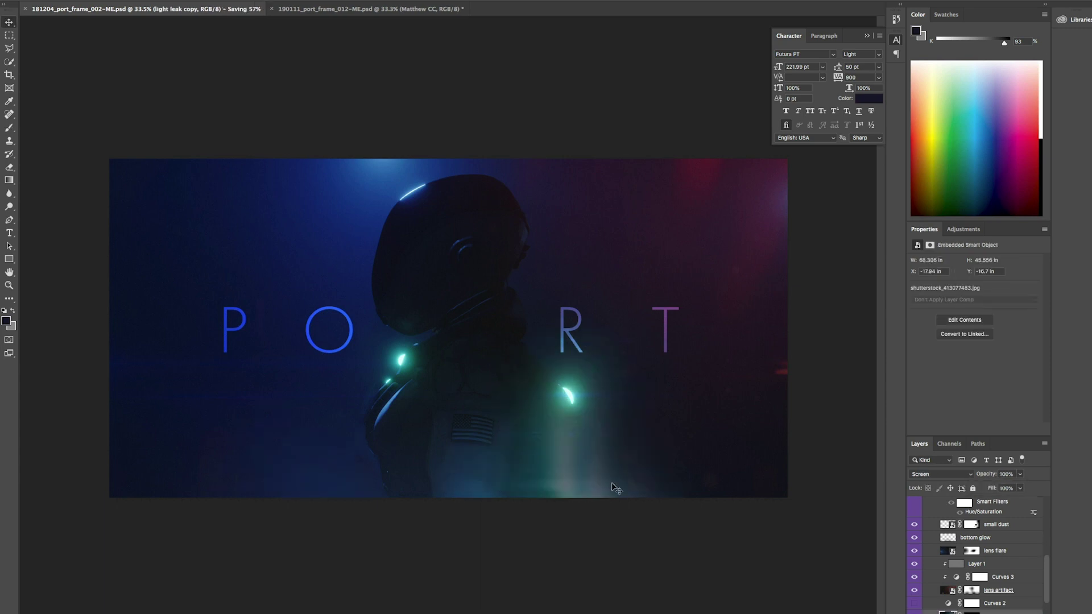
pyautogui.hotkey('ctrl', '-')
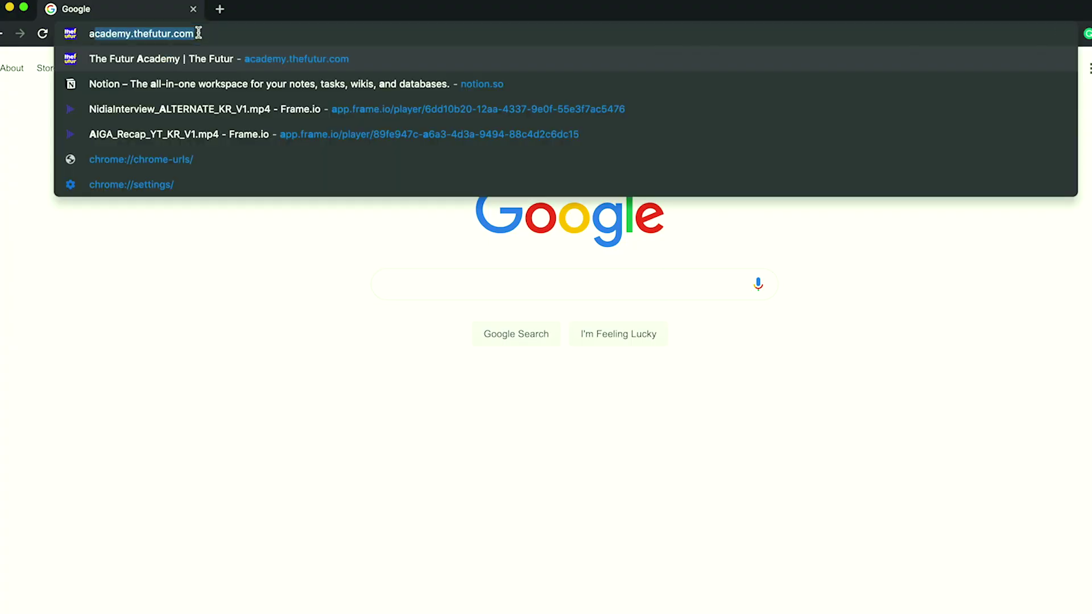
# Load academy.thefutur.com, scroll the course grid, and open the Styleframes card to browse its lessons.
pyautogui.write('my.thefutur.')
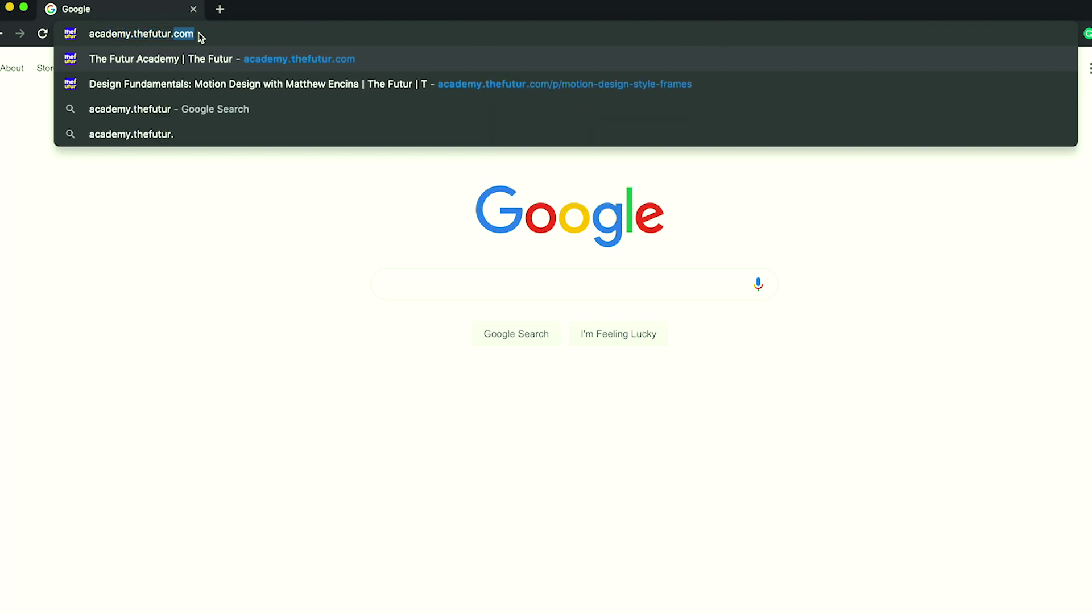
pyautogui.press('Return')
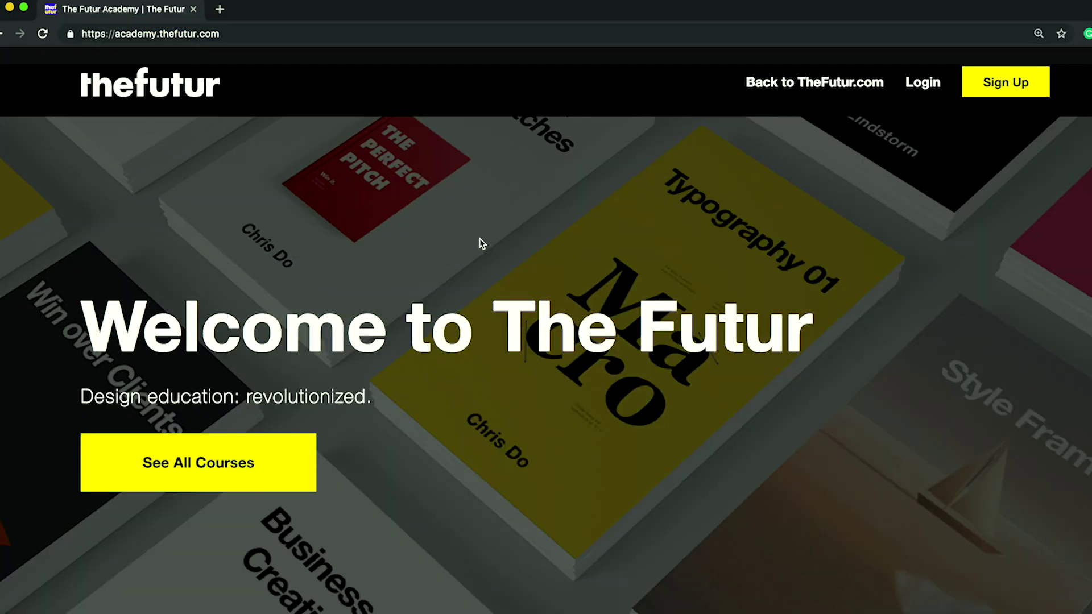
pyautogui.scroll(-6, 476, 329)
pyautogui.scroll(-15, 477, 329)
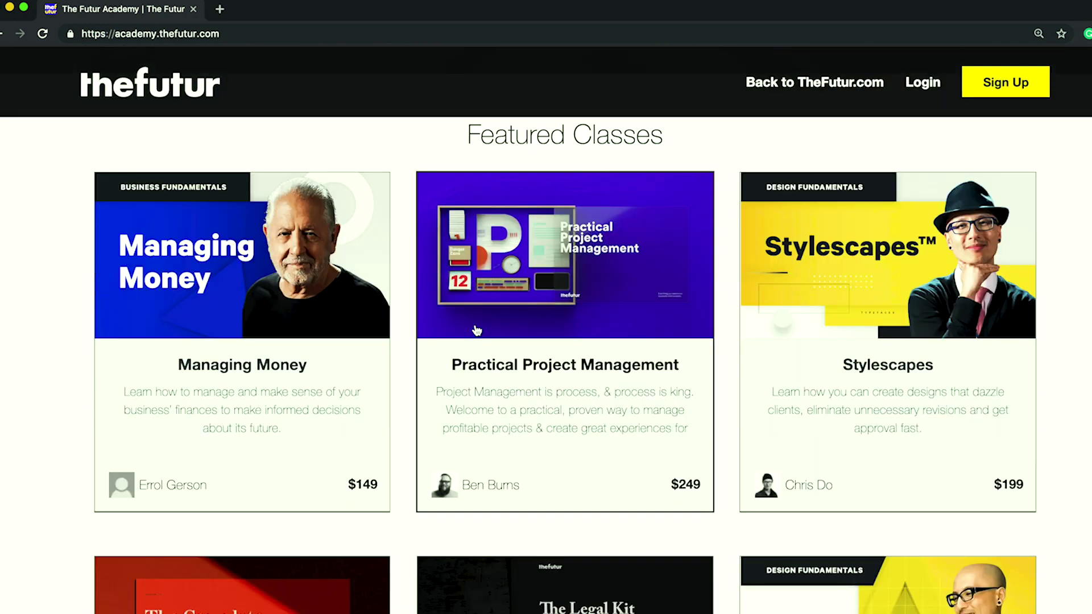
pyautogui.scroll(-1, 477, 329)
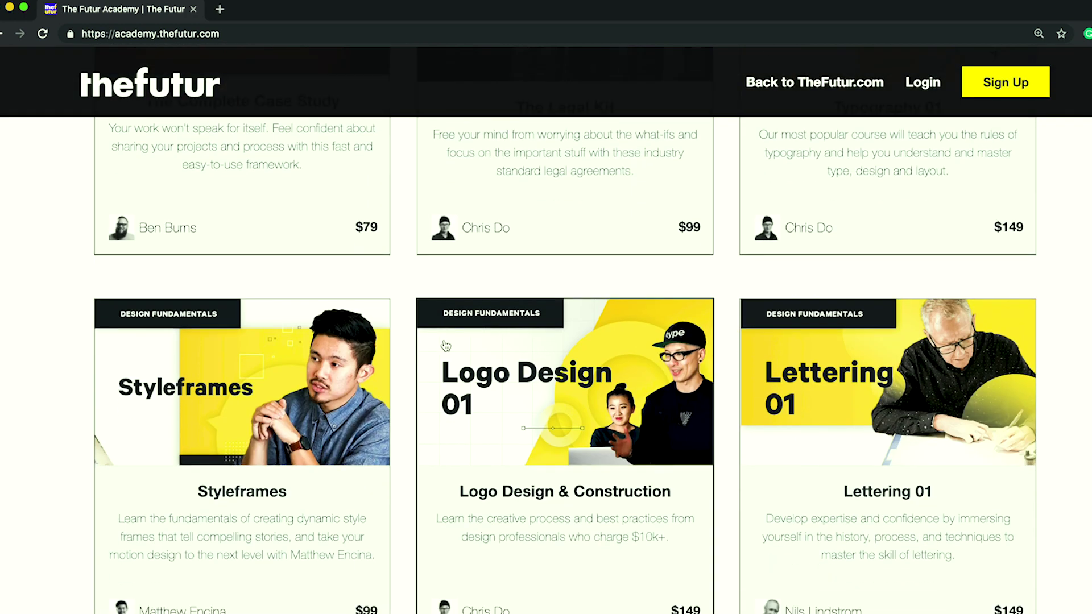
pyautogui.click(291, 493)
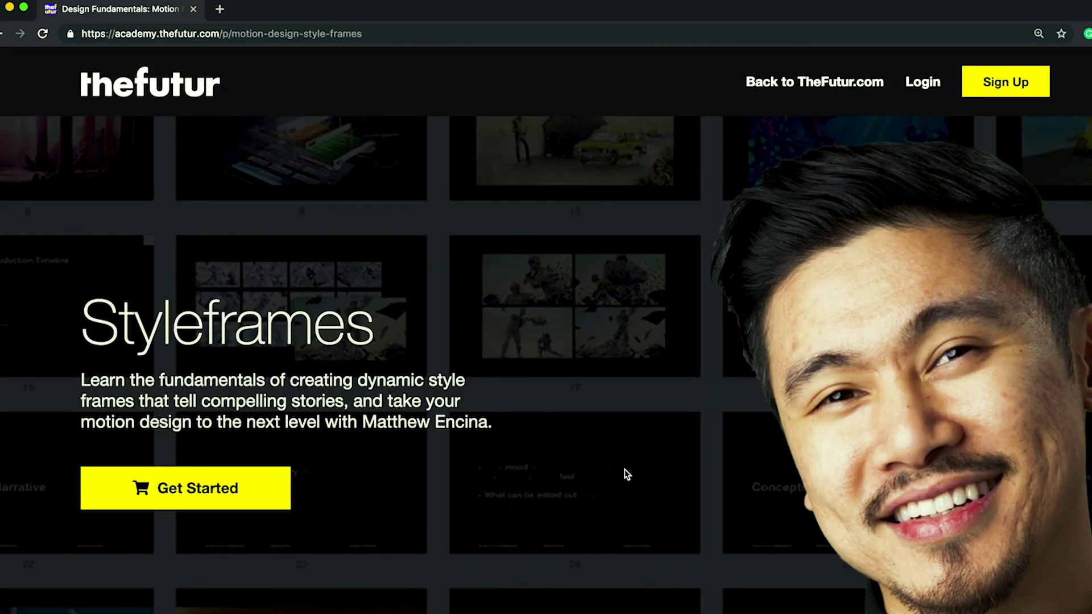
pyautogui.scroll(-16, 626, 474)
pyautogui.scroll(-3, 622, 472)
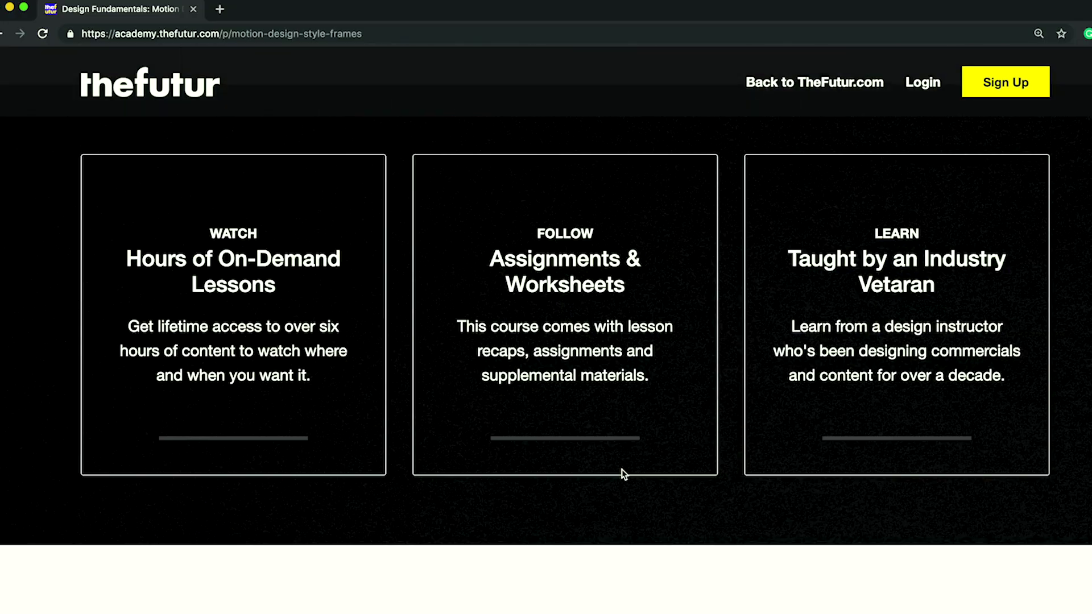